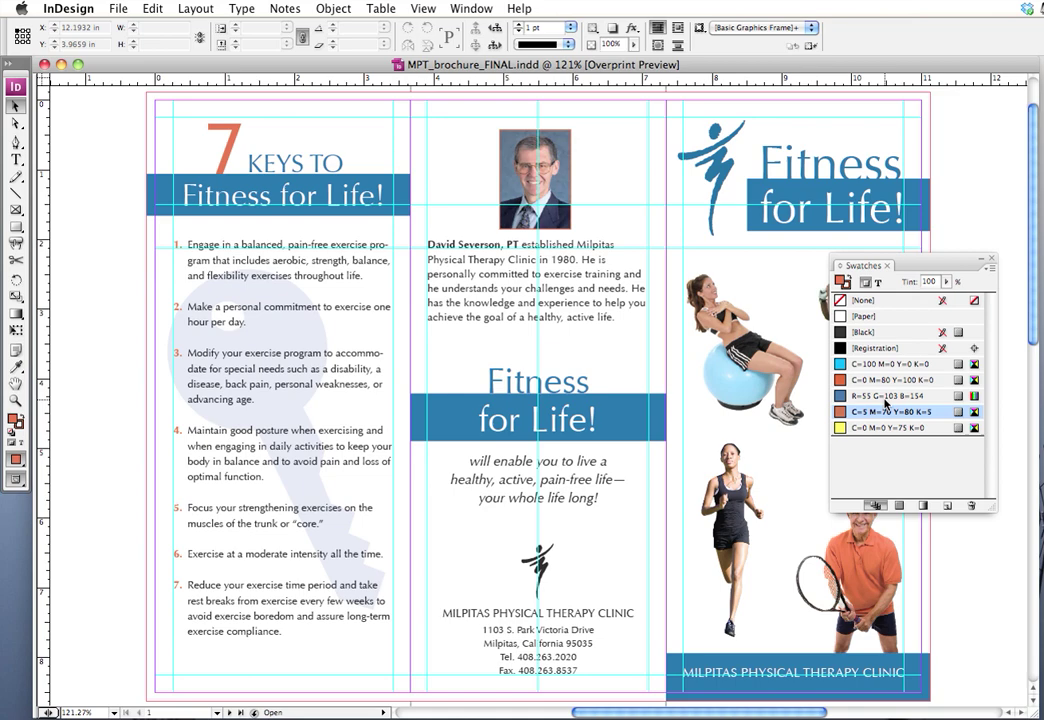
Step: Change the color mode of the R=55 G=103 B=154 swatch to CMYK
left_click(869, 397)
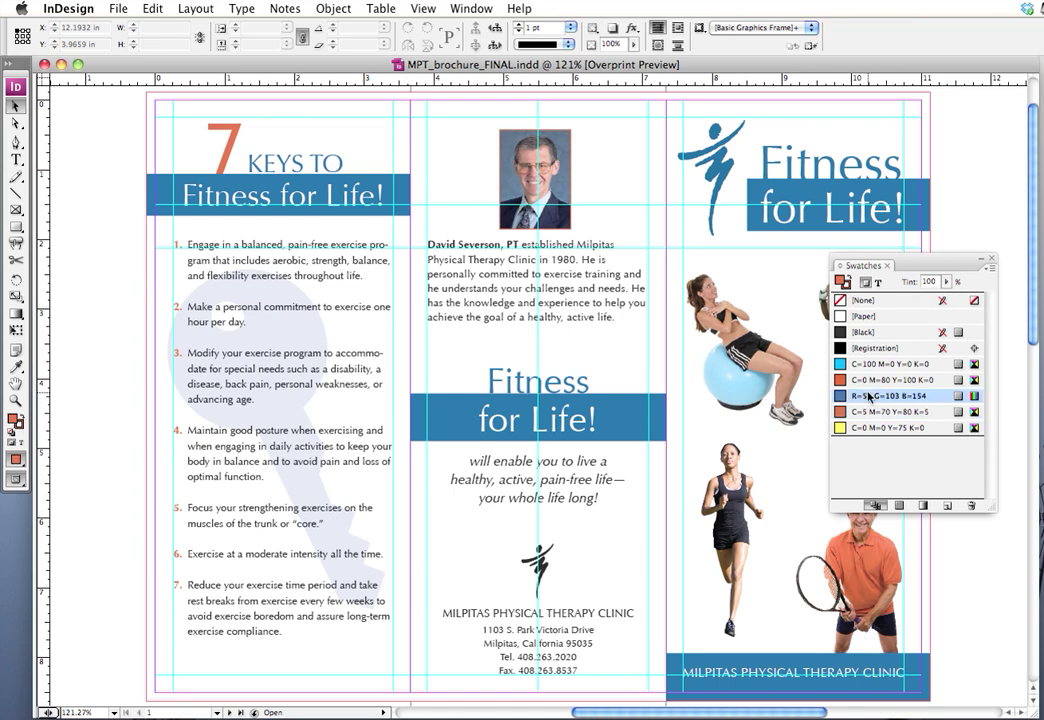
double_click(869, 397)
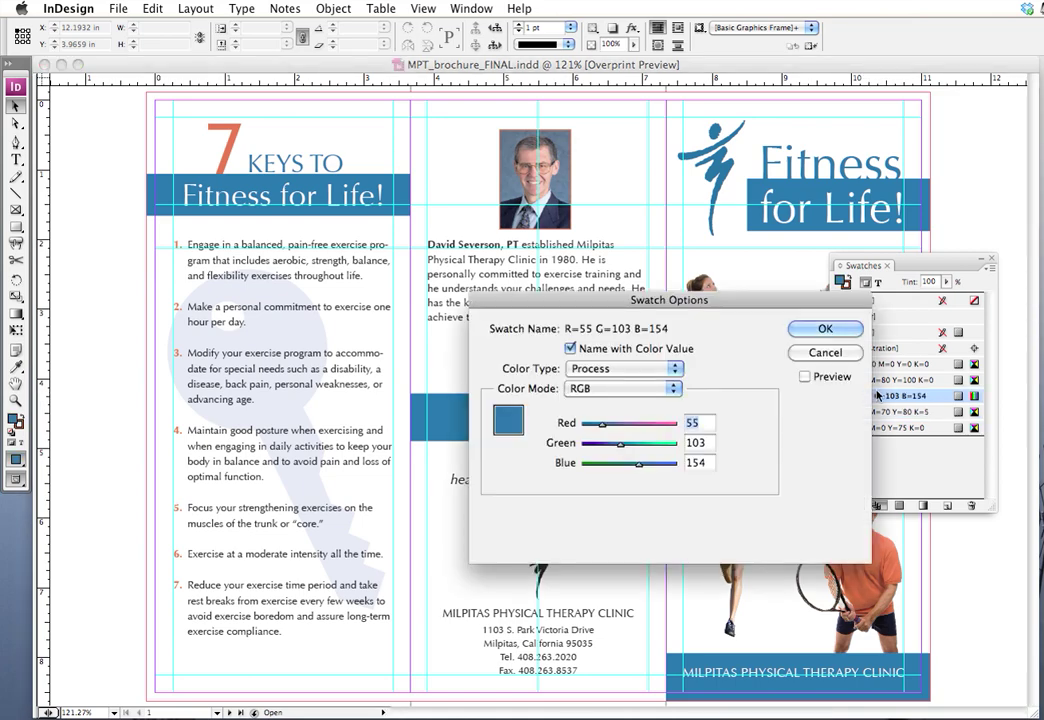
left_click(607, 390)
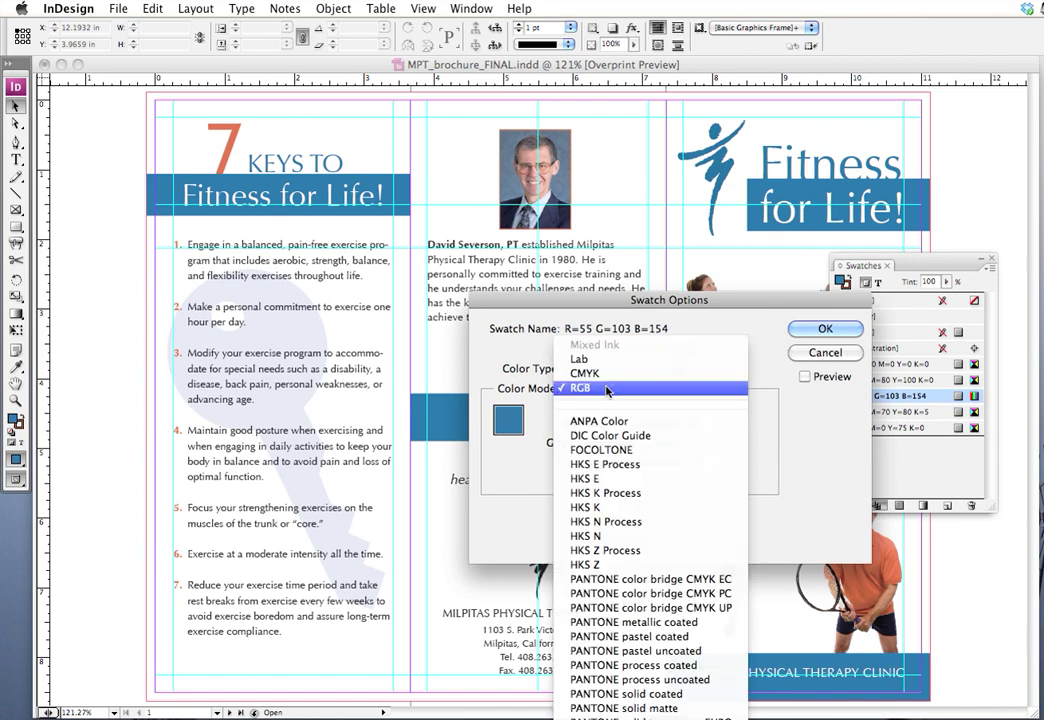
left_click(604, 375)
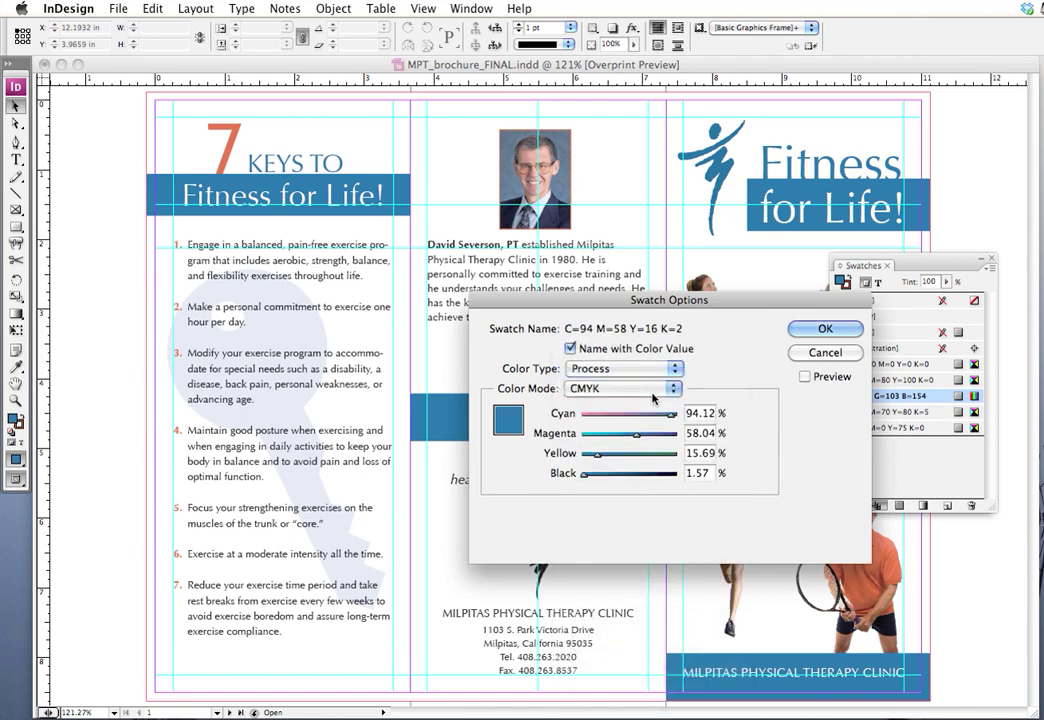
Step: Set the blue swatch's values to 95% cyan, 60% magenta, 16% yellow and 0% black, and accept the changes
double_click(703, 415)
type("95")
key("Tab")
type("60")
key("Tab")
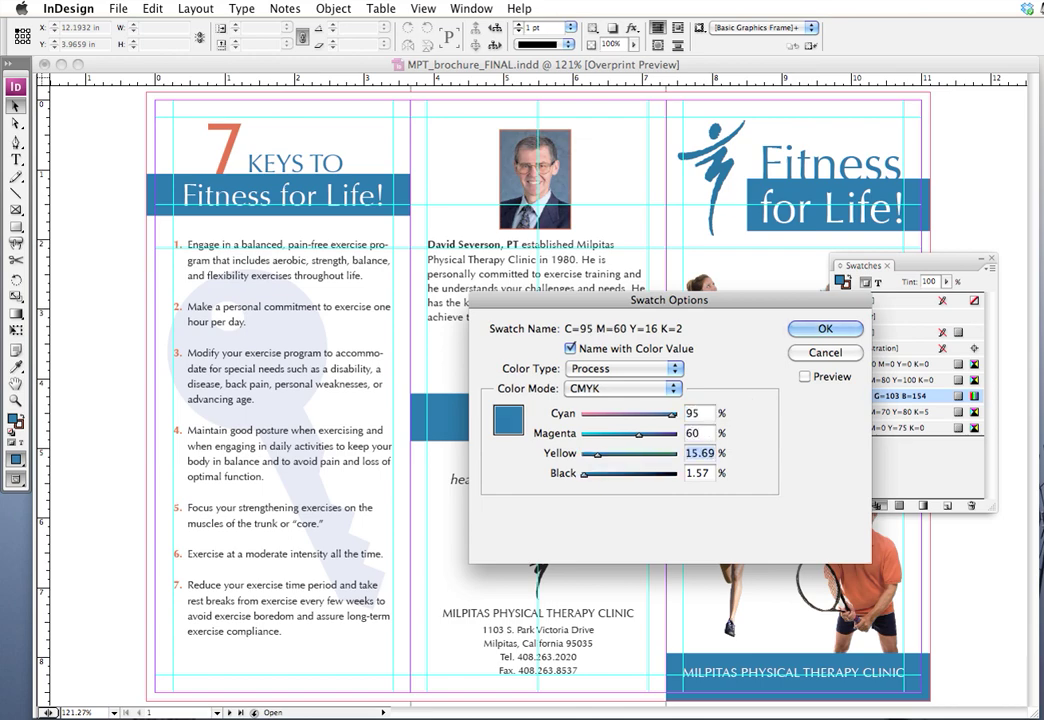
type("16")
key("Tab")
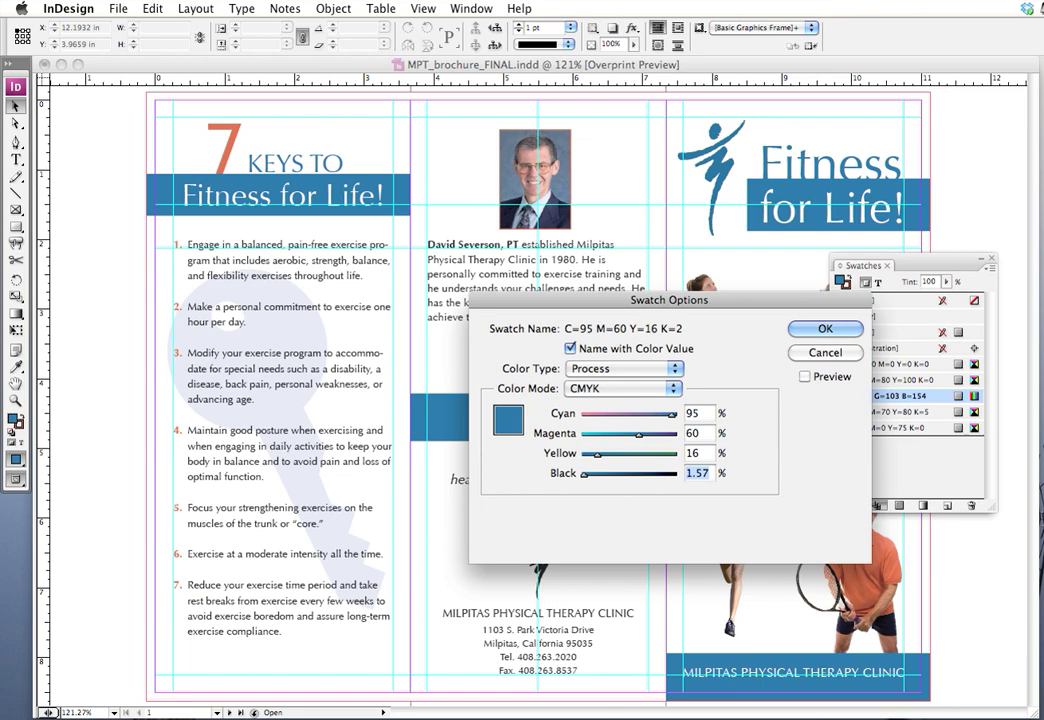
type("0")
left_click(826, 329)
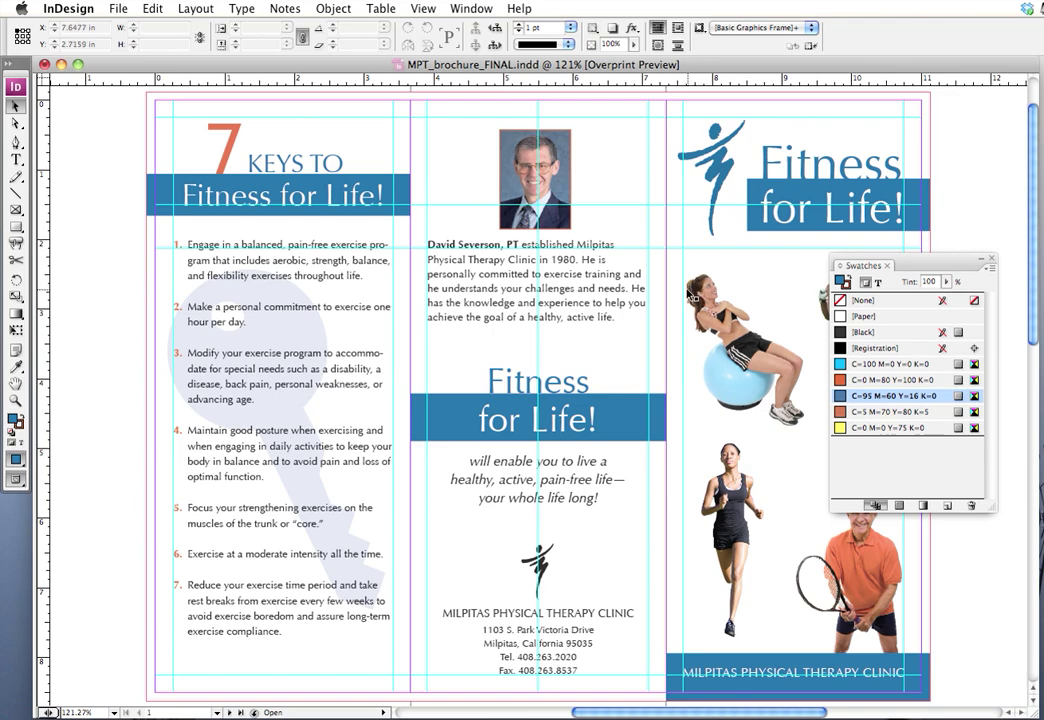
Step: Open the Separations Preview to check the document's ink plates
left_click(474, 7)
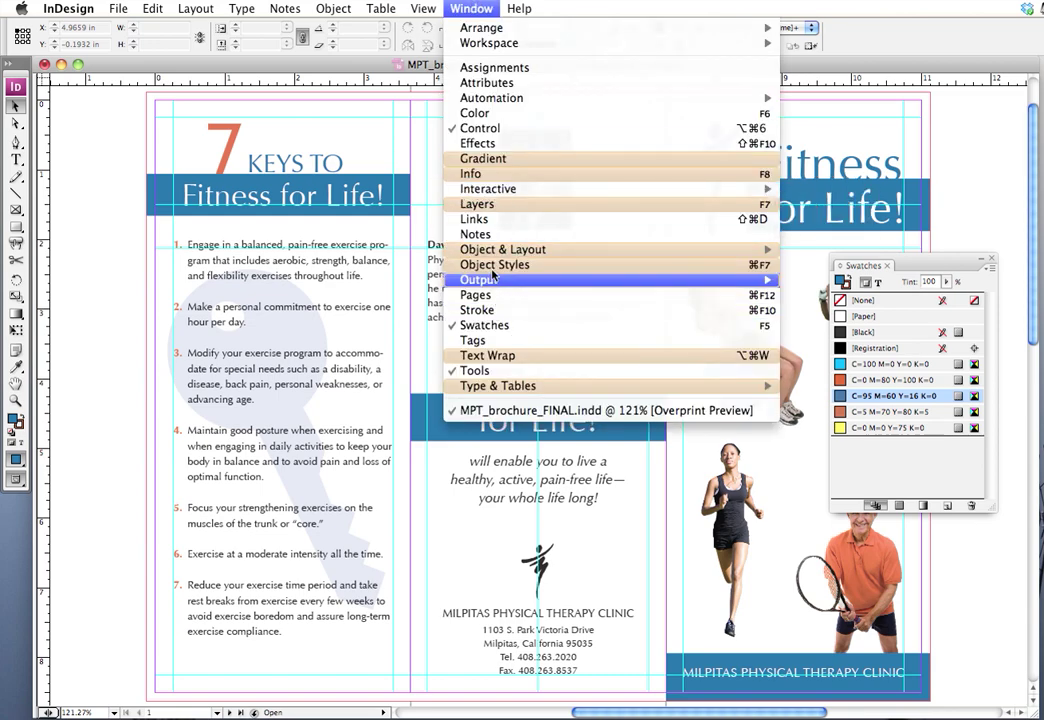
mouse_move(520, 280)
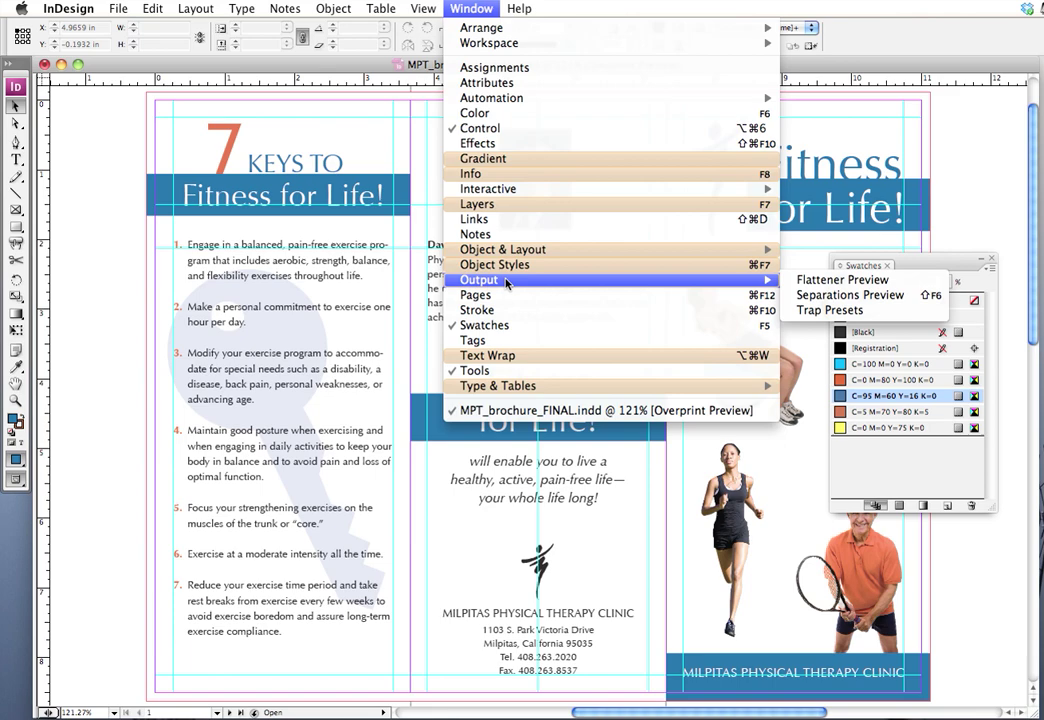
left_click(830, 297)
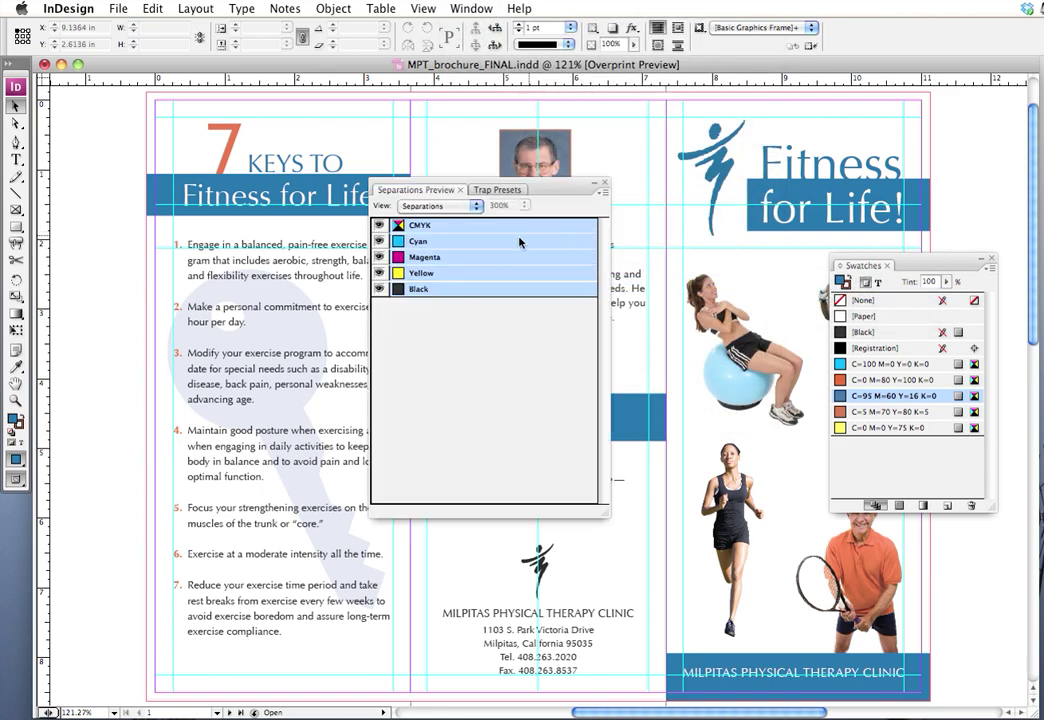
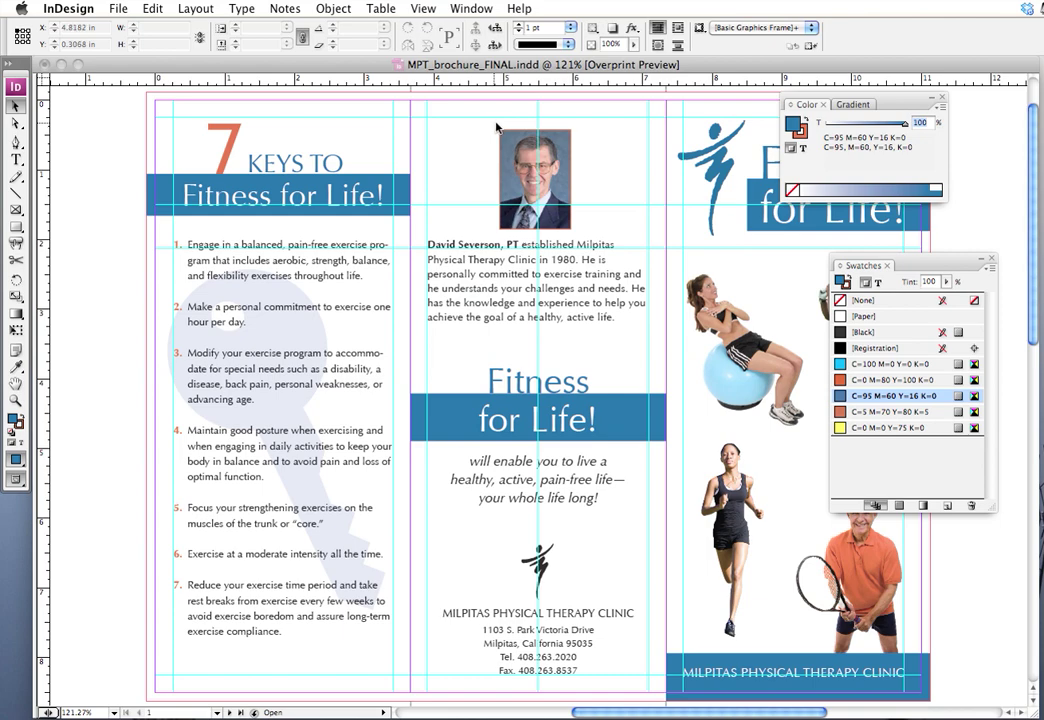
Step: Draw a rectangle frame about 1.52 by 0.80 in across the fold between the brochure's first and middle panels, above the blue headline banner
left_click_drag(898, 103, 845, 104)
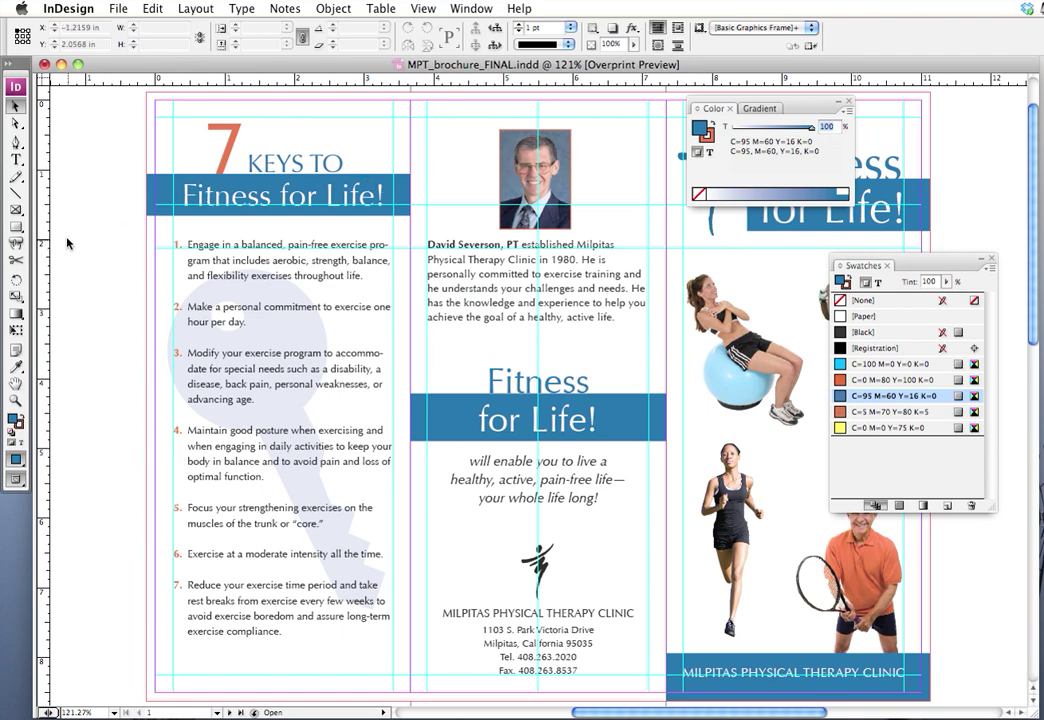
left_click(15, 209)
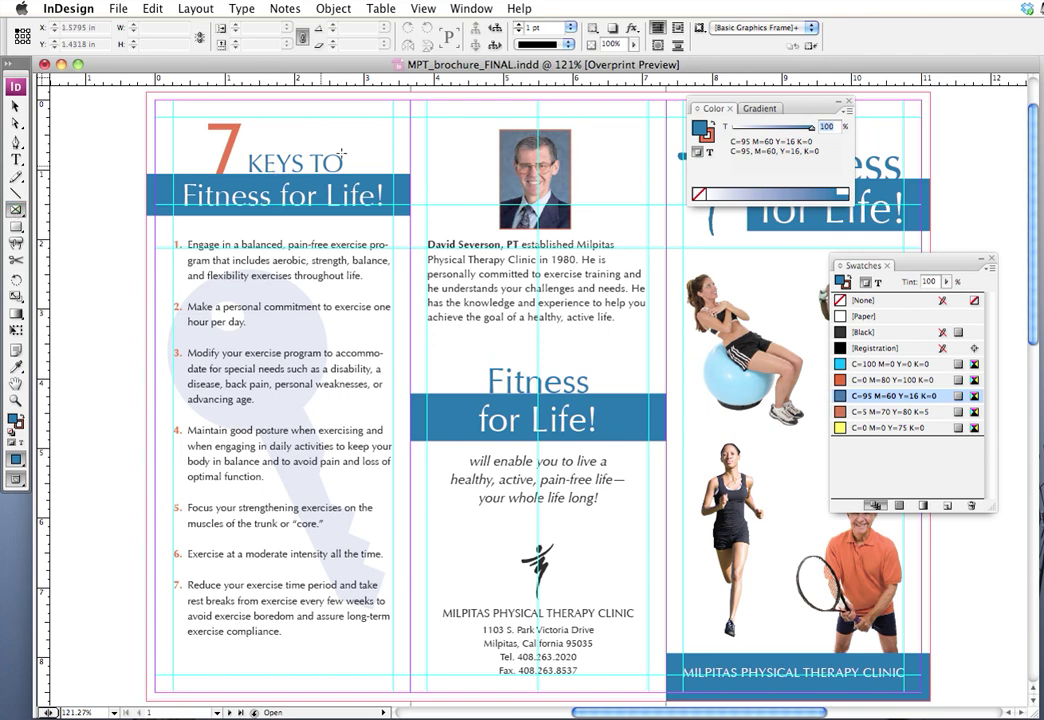
left_click_drag(361, 105, 469, 162)
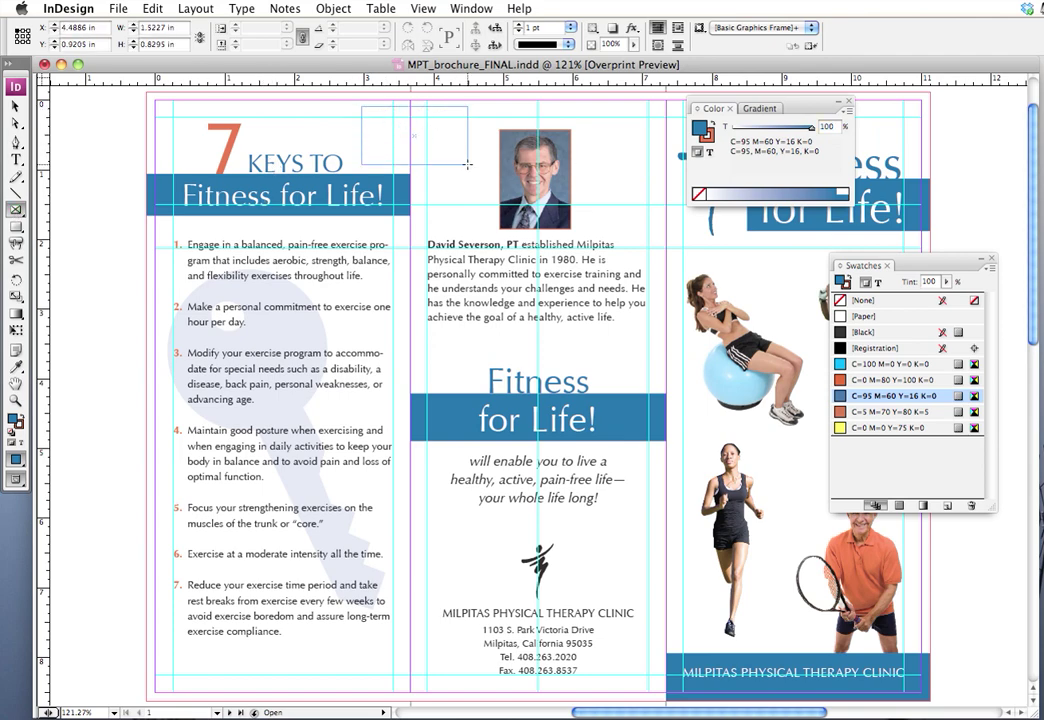
Step: Fill the new rectangle with an unnamed CMYK yellow of about 75% yellow picked from the color spectrum
left_click(845, 118)
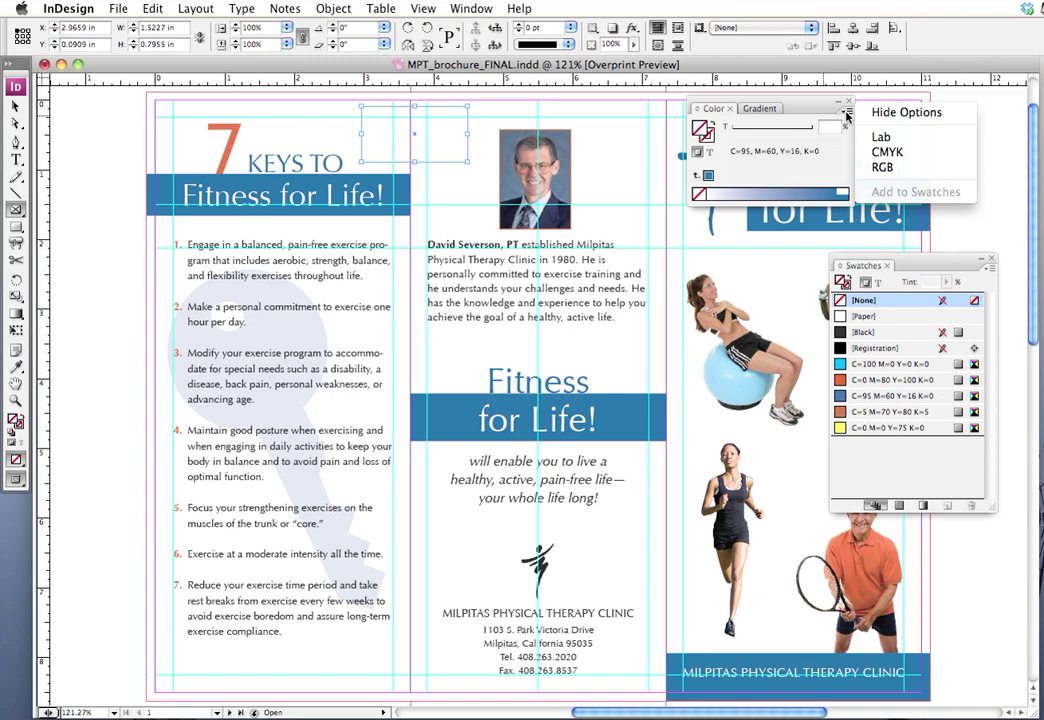
left_click(881, 156)
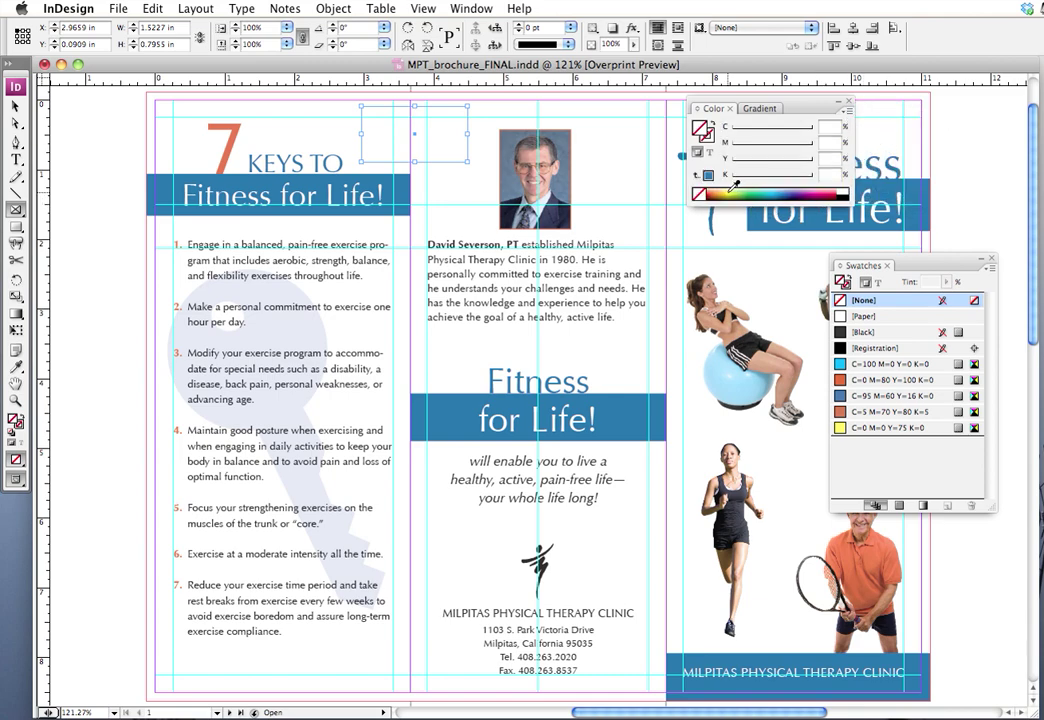
left_click(735, 185)
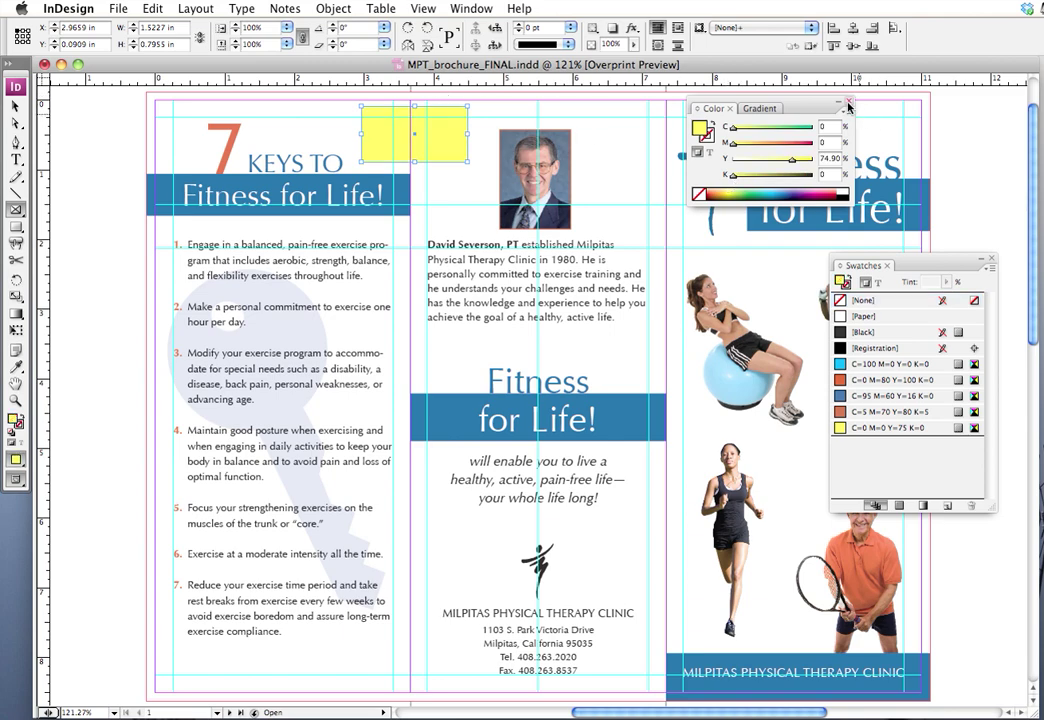
left_click(849, 104)
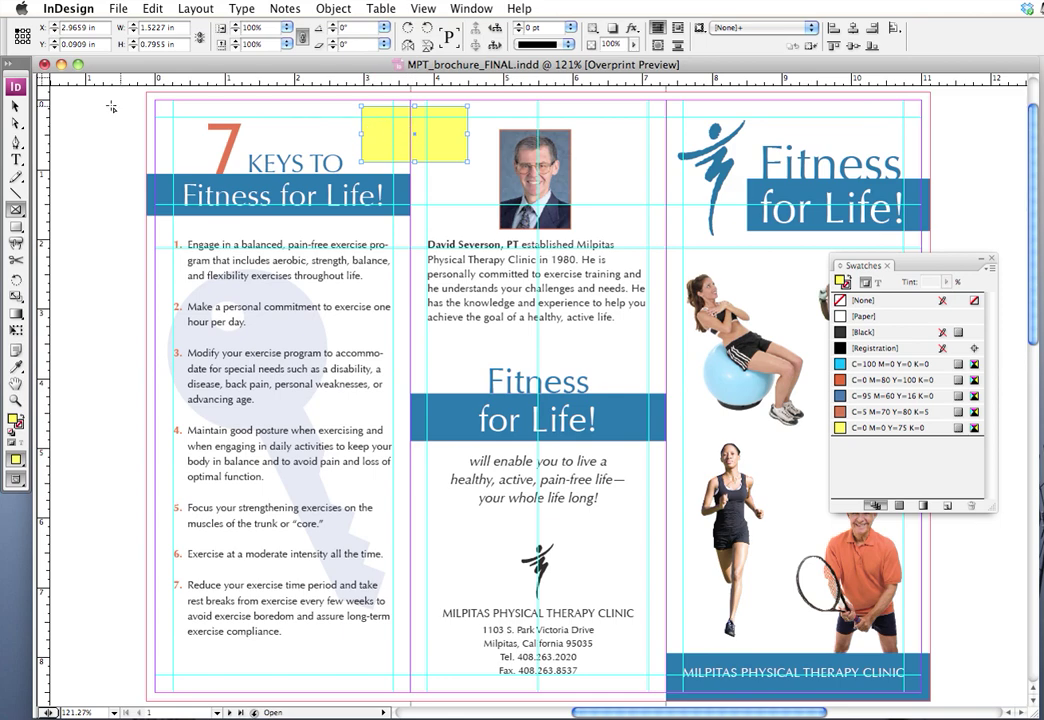
Step: Stretch the yellow rectangle to about 3.79 in wide across the first panel's top bleed and send it behind the headline
left_click(15, 105)
left_click(135, 116)
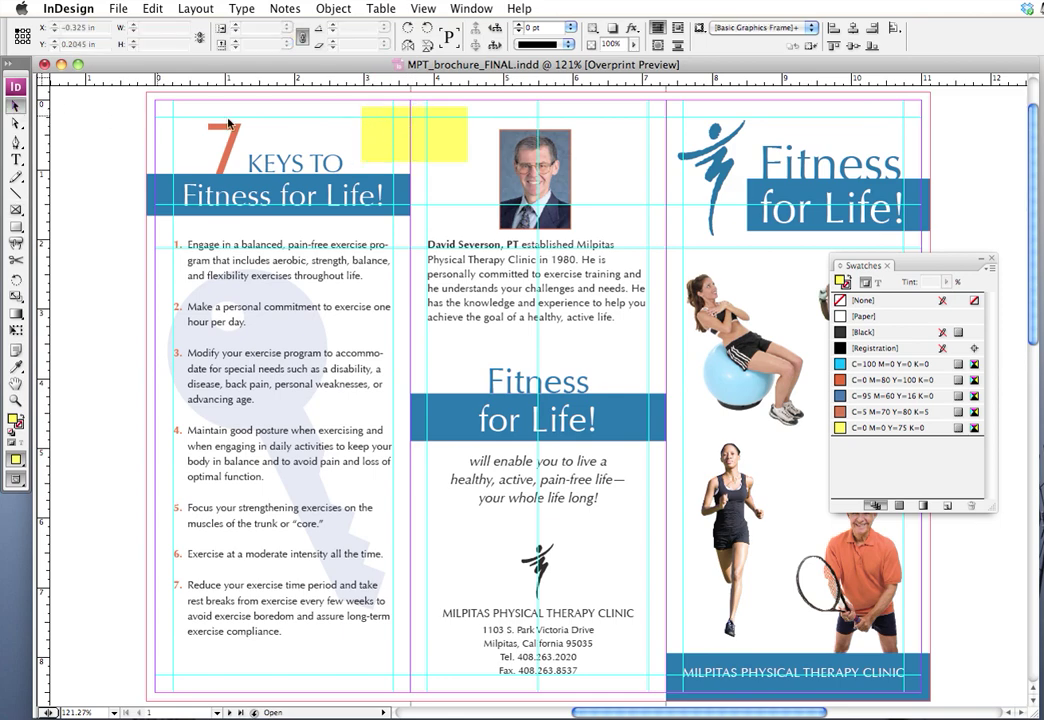
left_click(390, 136)
key("a")
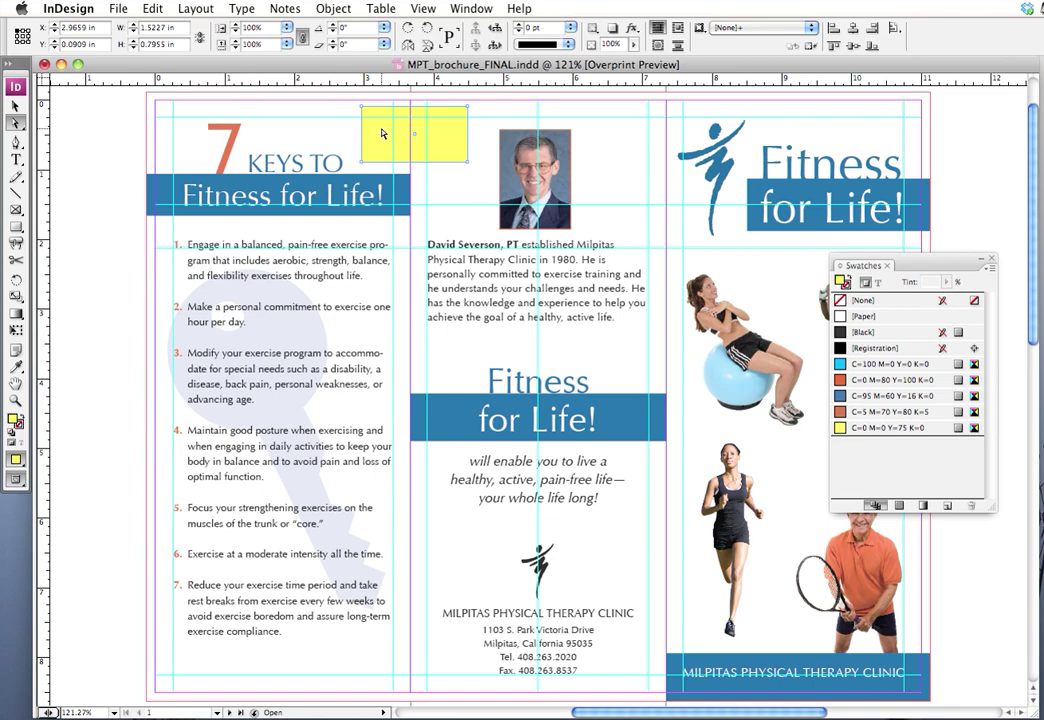
key("v")
left_click_drag(381, 133, 410, 128)
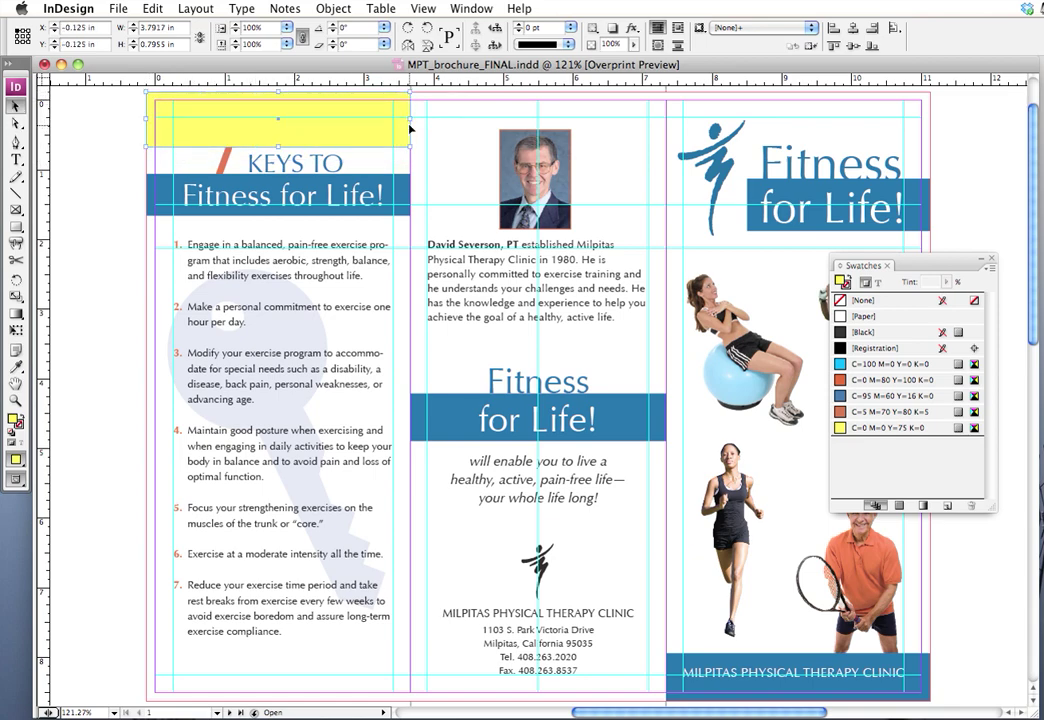
key("super+shift+bracketleft")
left_click(432, 131)
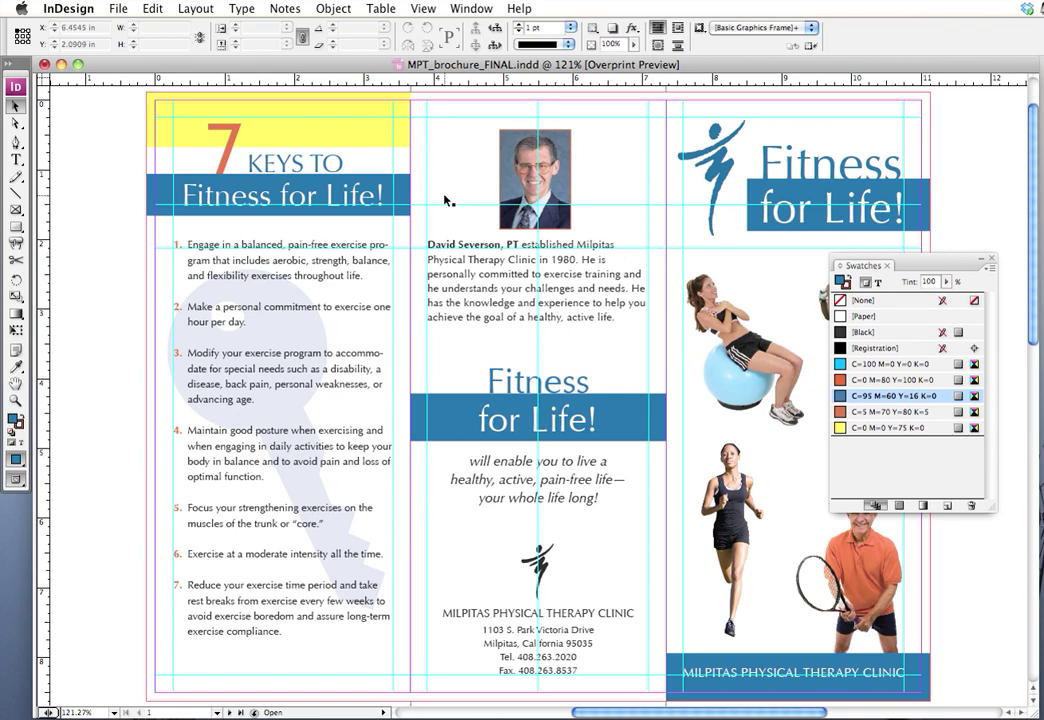
Step: Add the yellow rectangle's unnamed fill color to the document's swatches
left_click(304, 136)
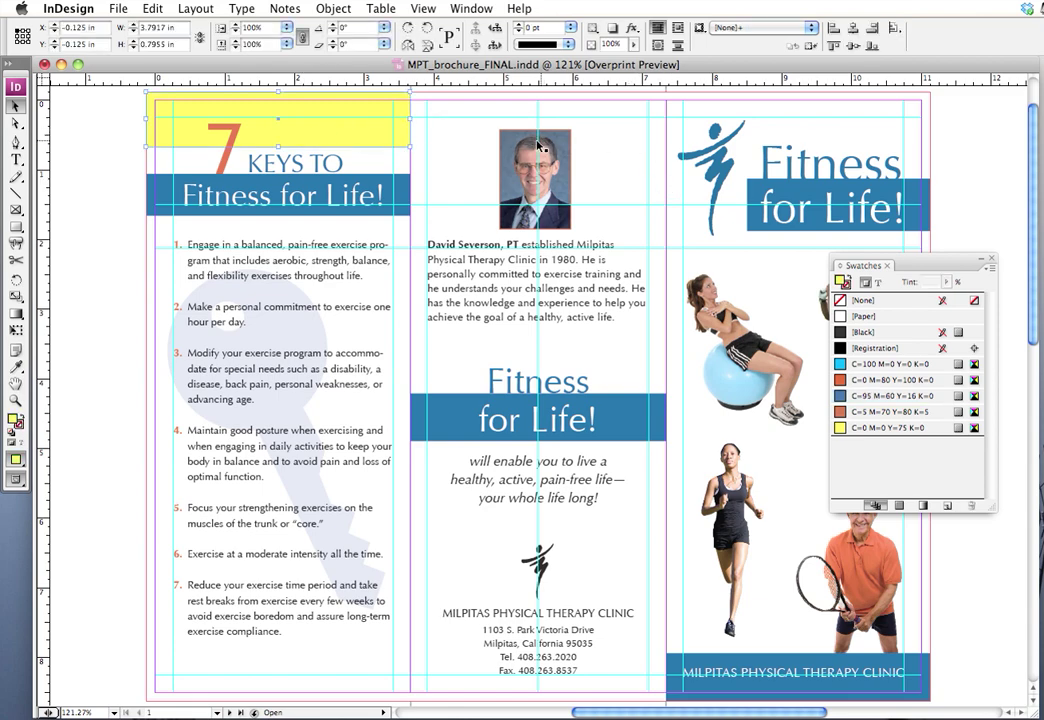
left_click(471, 8)
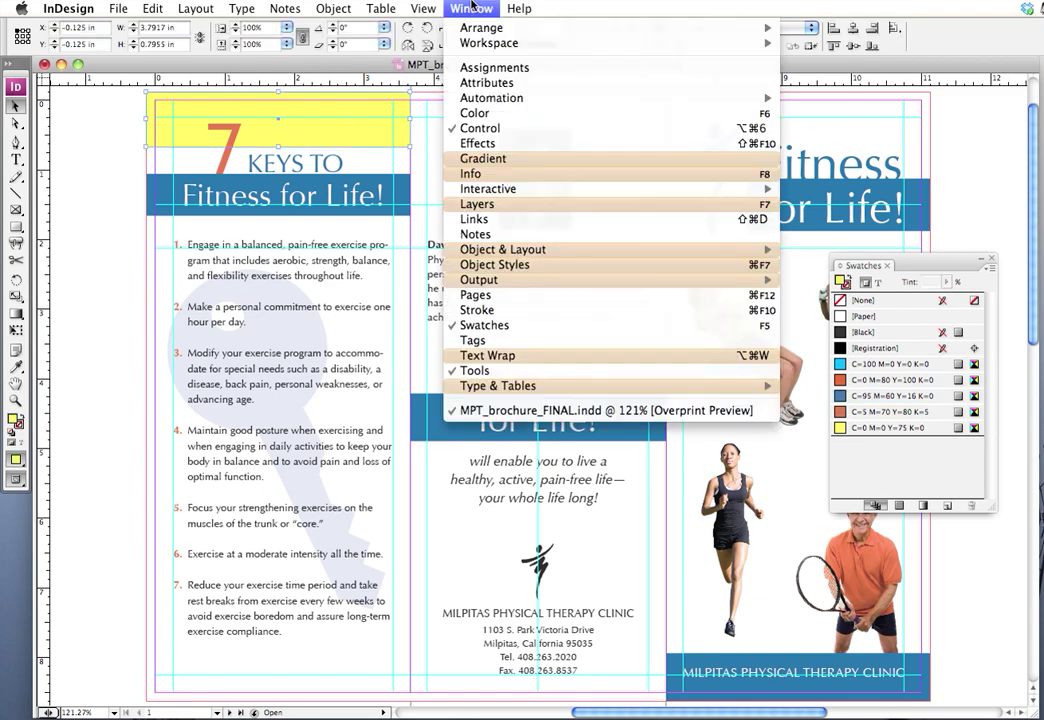
left_click(474, 114)
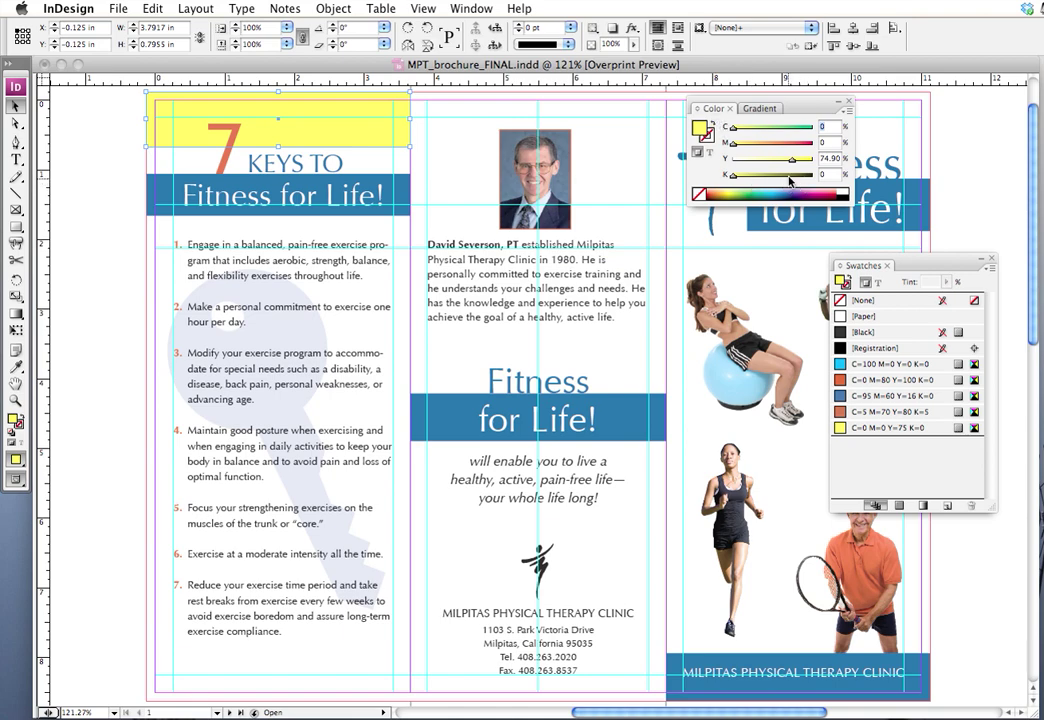
left_click(443, 139)
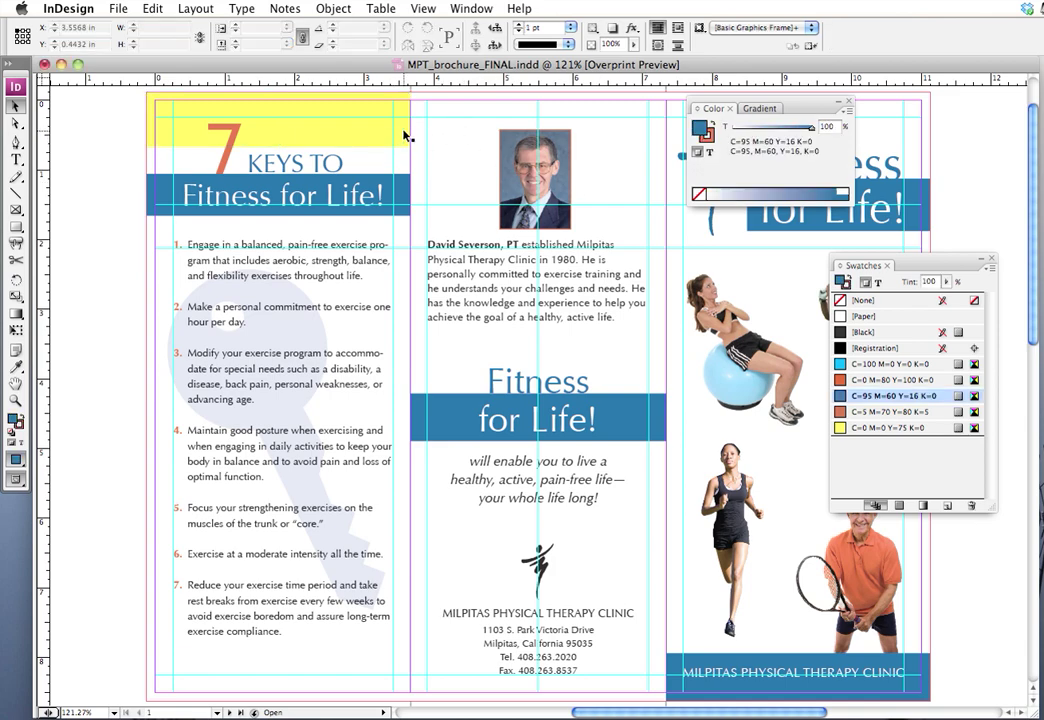
left_click(357, 117)
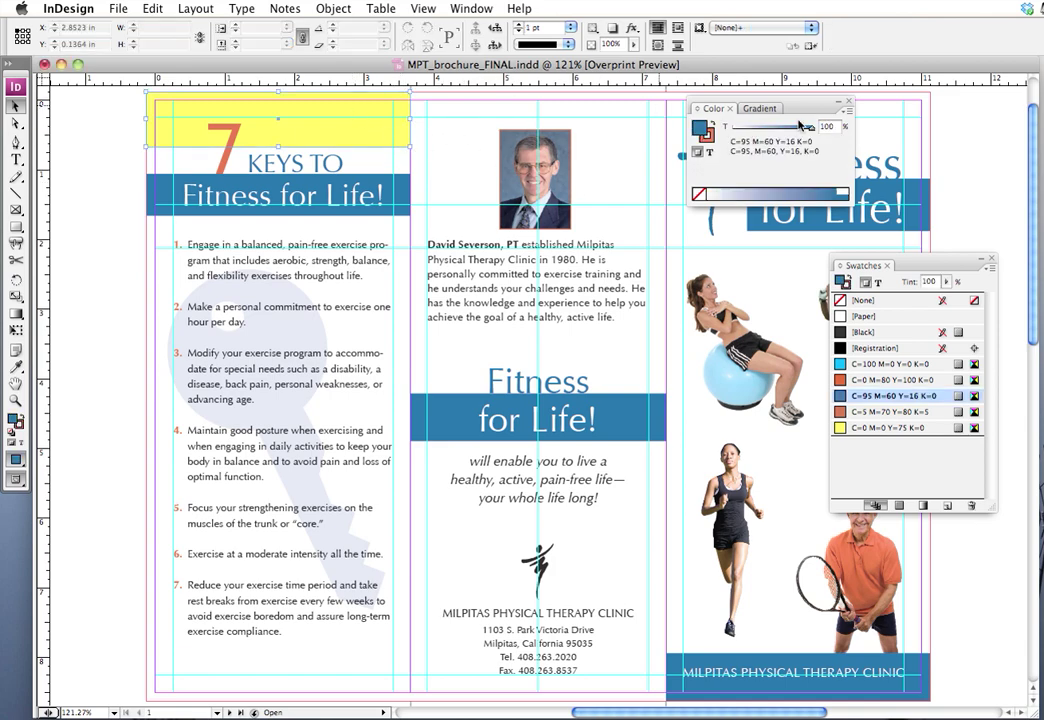
left_click(850, 115)
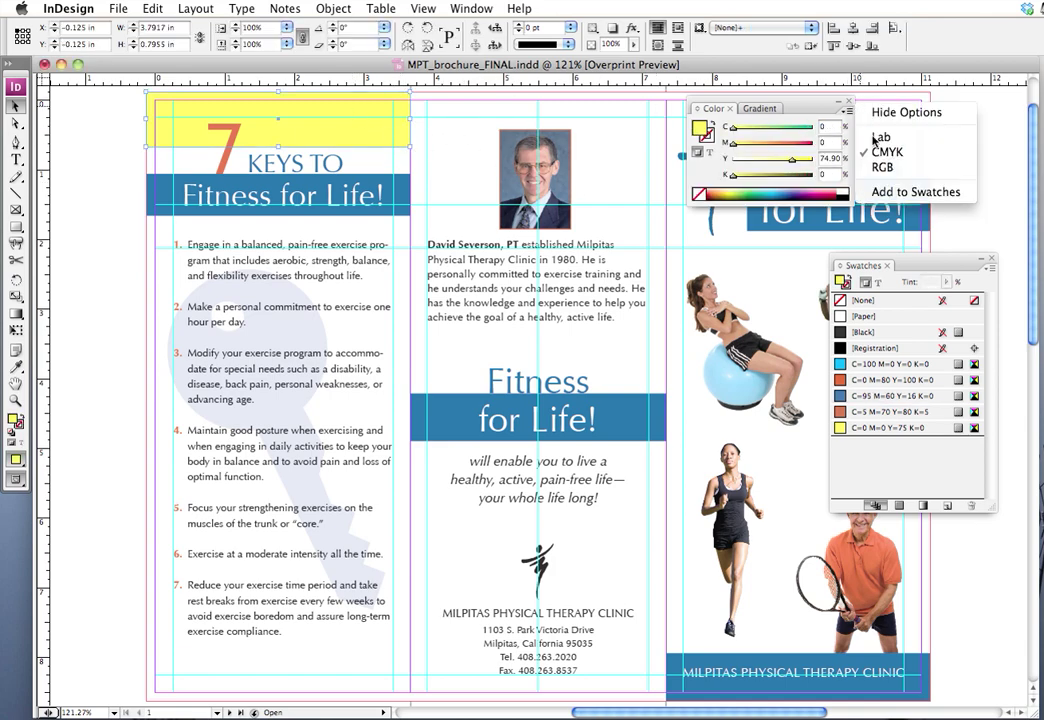
left_click(898, 191)
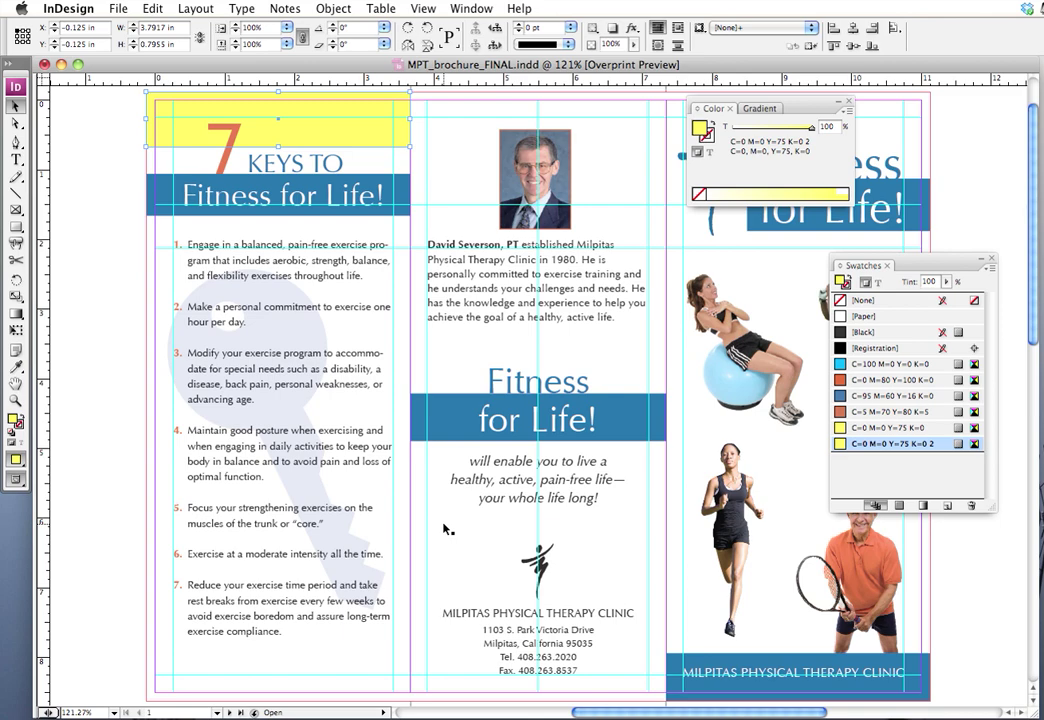
Step: Close the color mixing controls and delete the yellow rectangle from the first panel
left_click(849, 103)
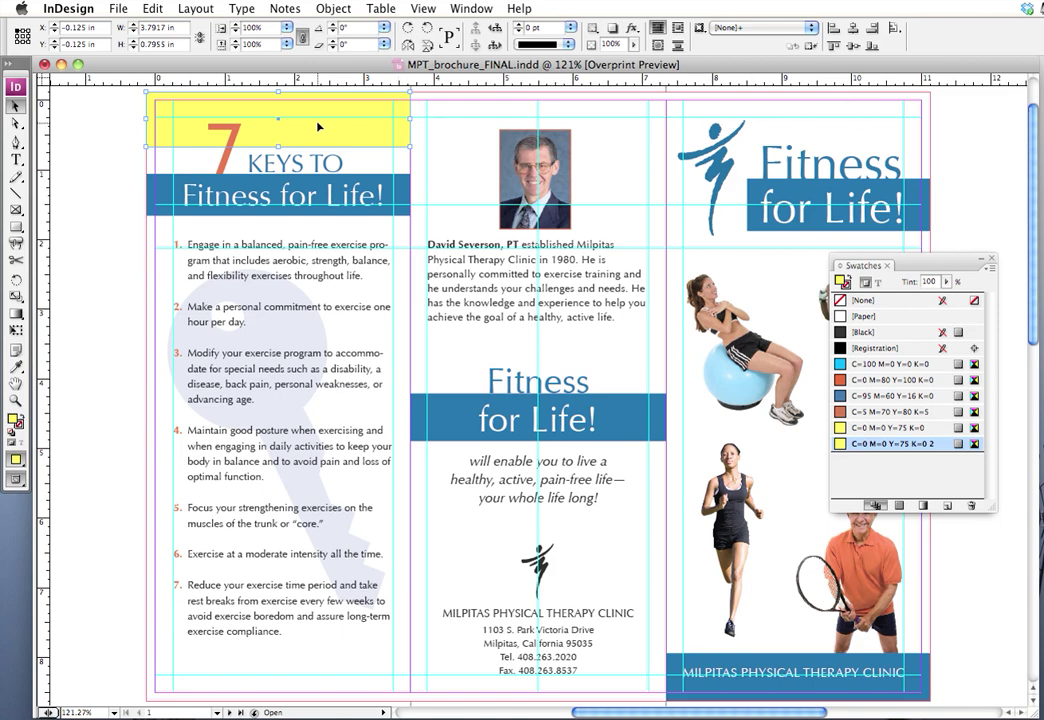
key("Delete")
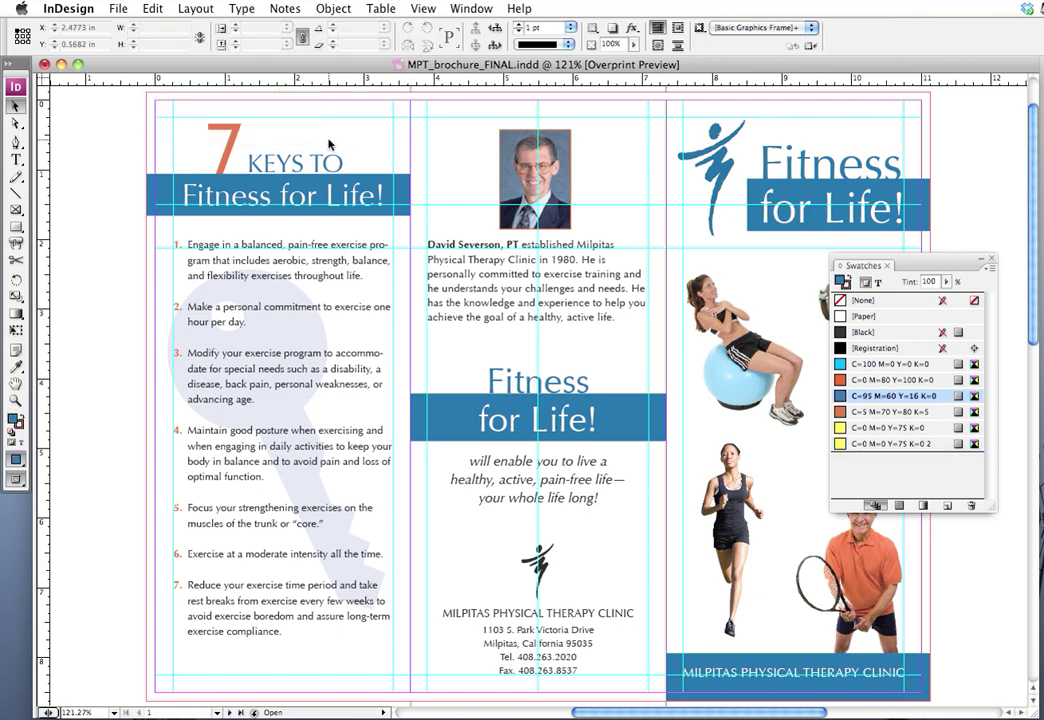
Step: Check which swatch fills the blue banners behind "Fitness for Life!" in the first and middle panels
left_click(403, 183)
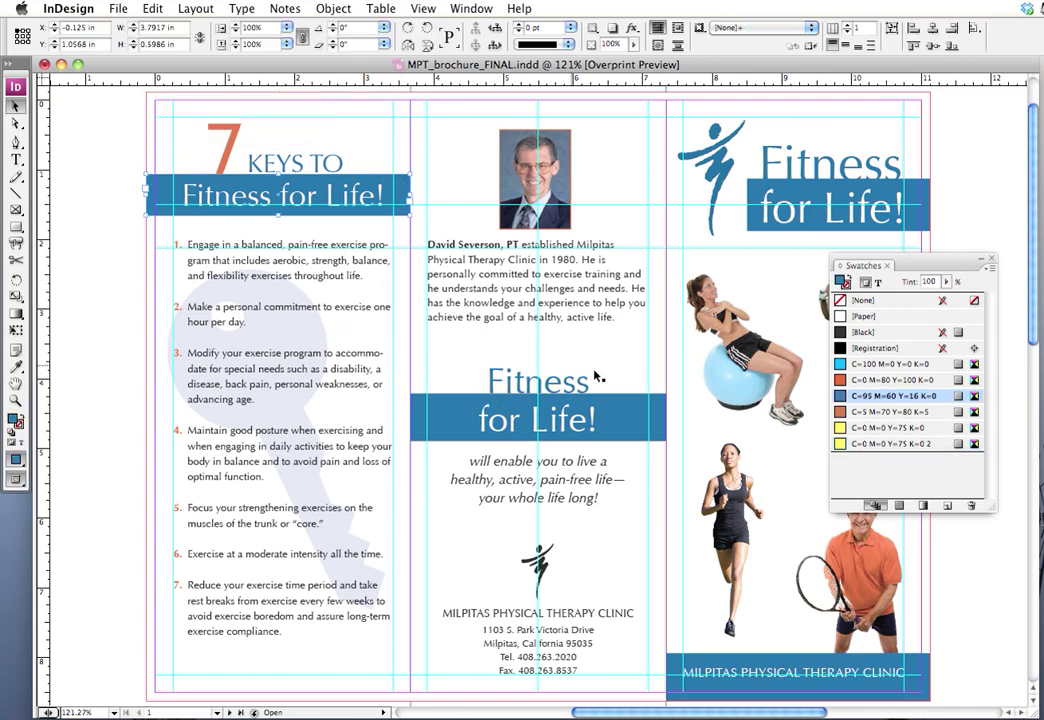
left_click(644, 418)
left_click(657, 422)
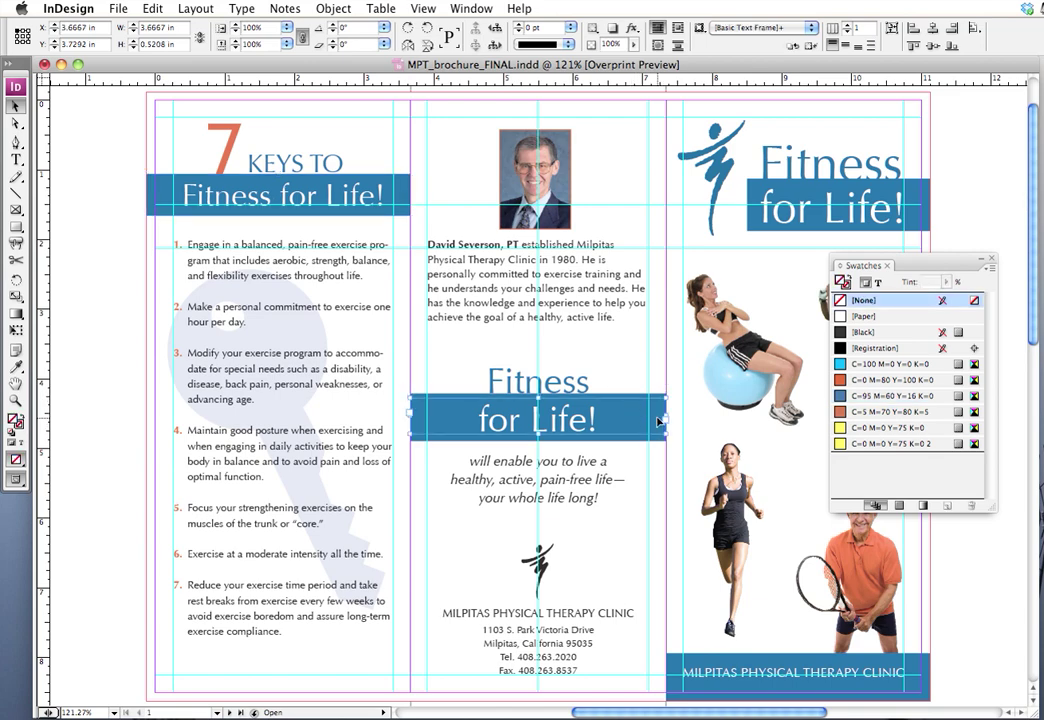
left_click(658, 443)
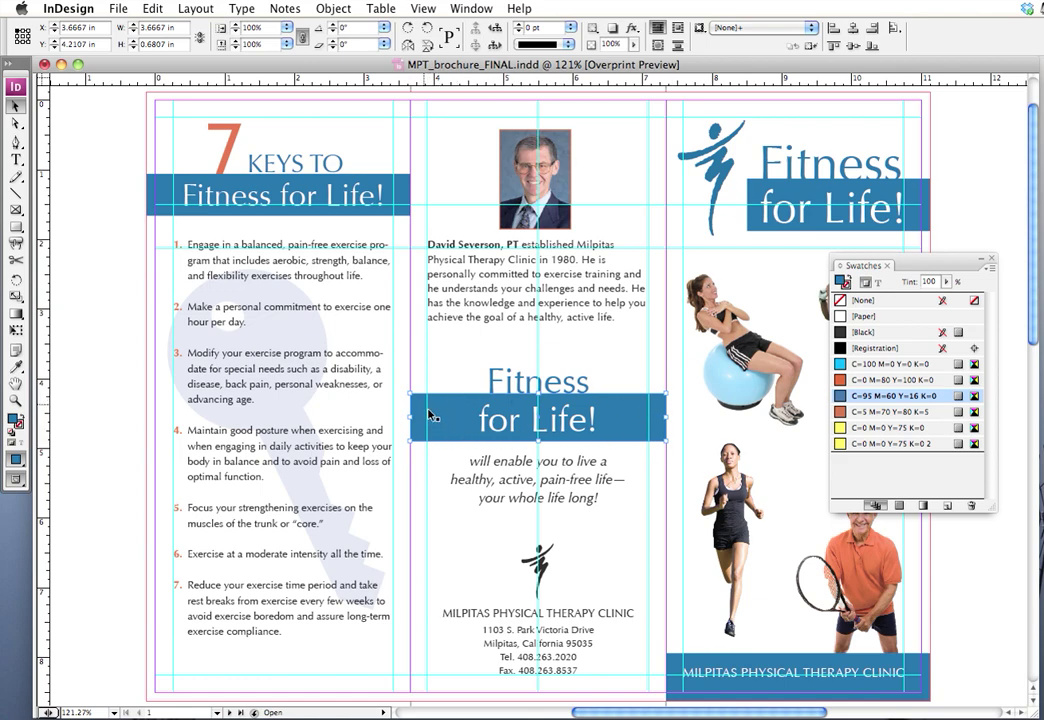
left_click(150, 321)
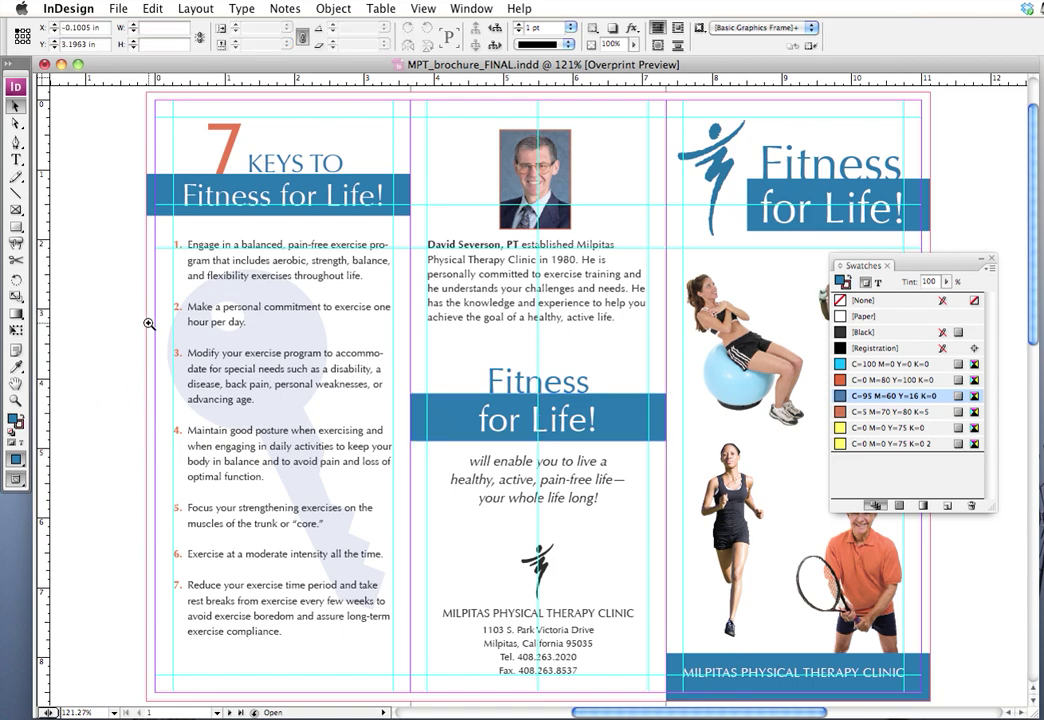
Step: Select the orange numeral 3 in the first panel's numbered list and check which swatch colors it
left_click_drag(149, 323, 252, 391)
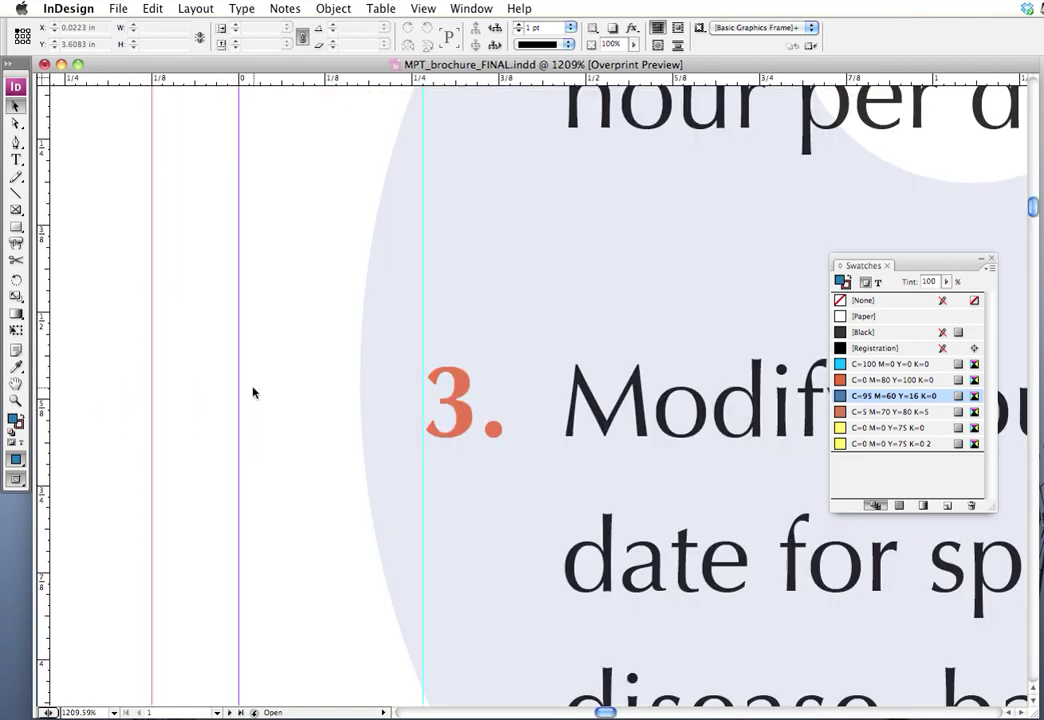
double_click(464, 410)
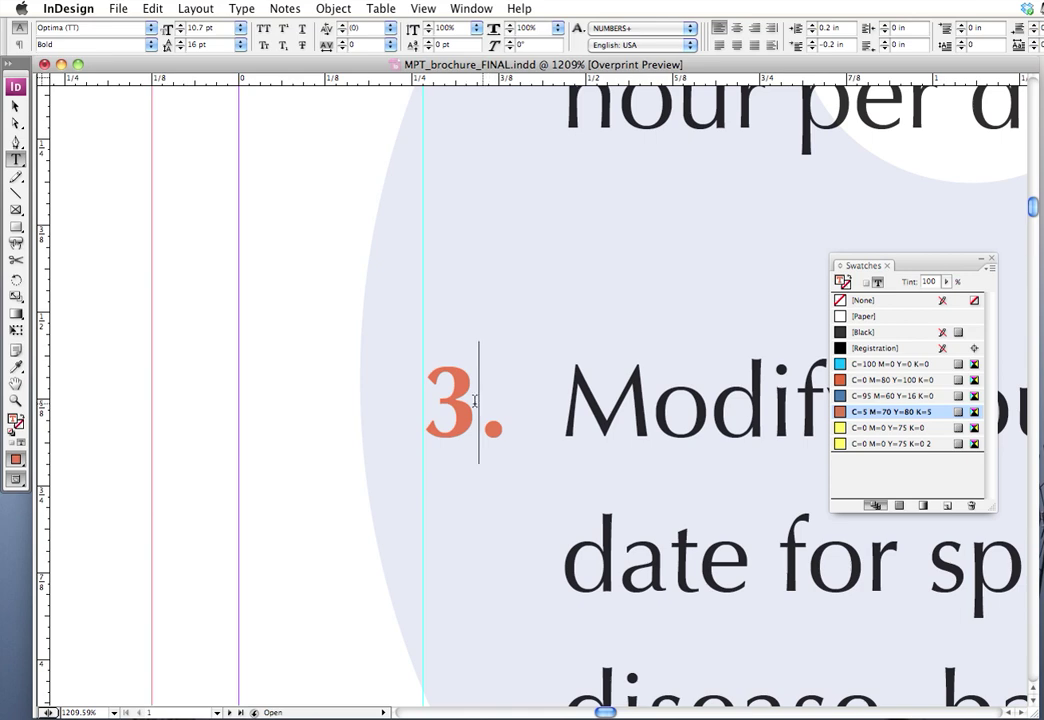
double_click(447, 407)
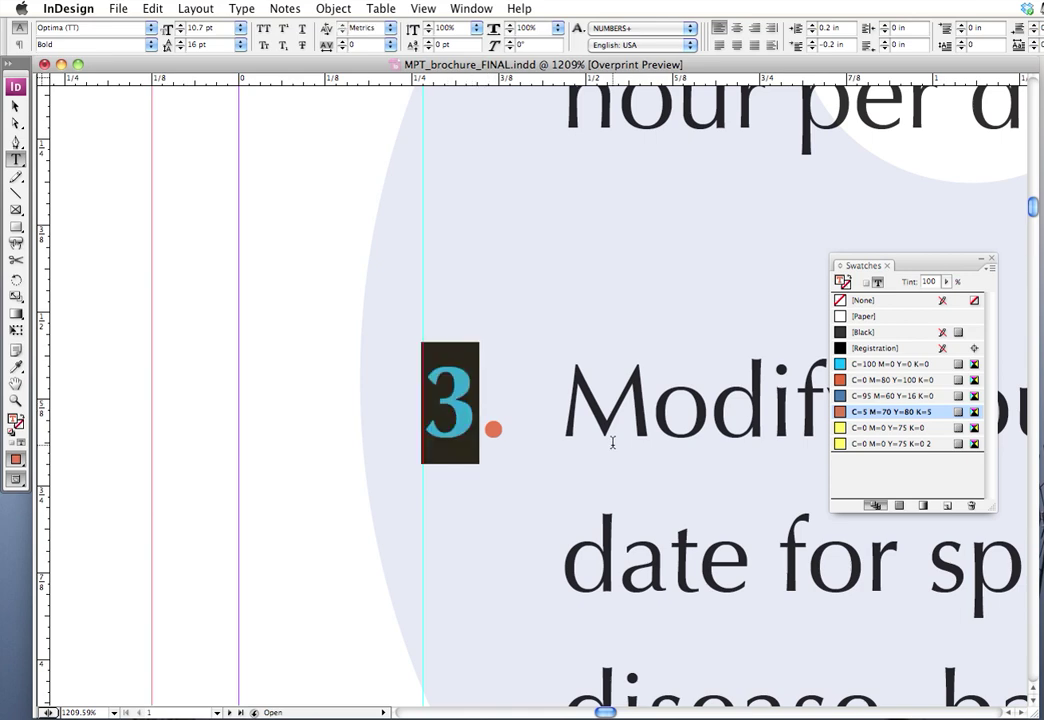
Step: Edit the orange swatch used by the list numerals, setting both its cyan and black to 0%
double_click(873, 412)
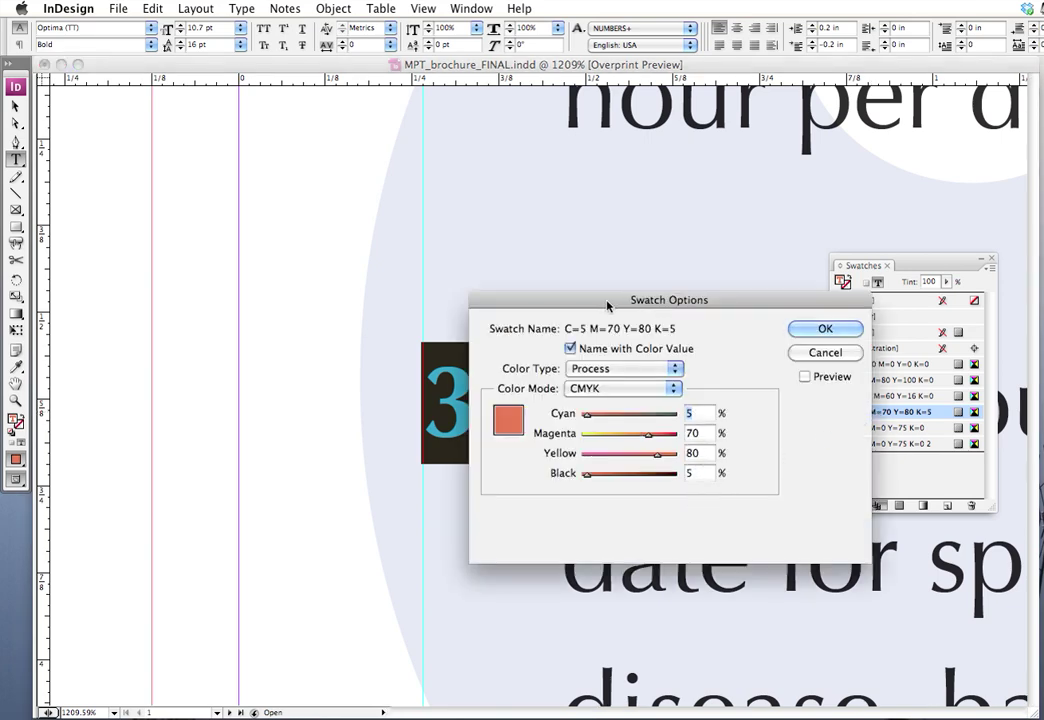
left_click_drag(611, 303, 704, 257)
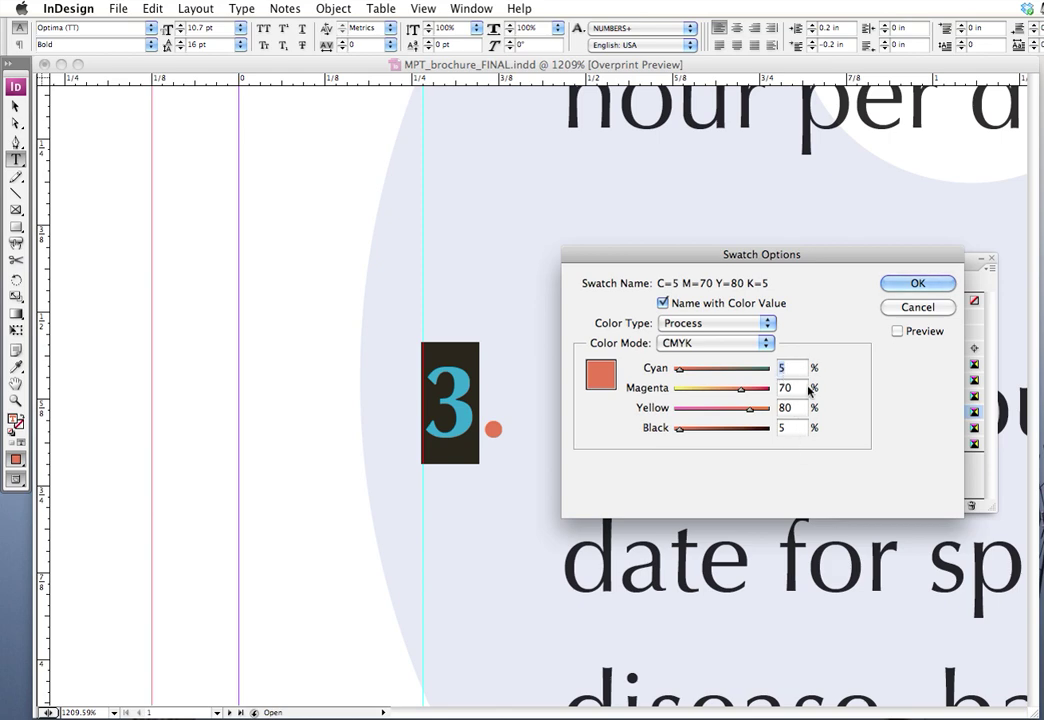
left_click_drag(833, 260, 791, 234)
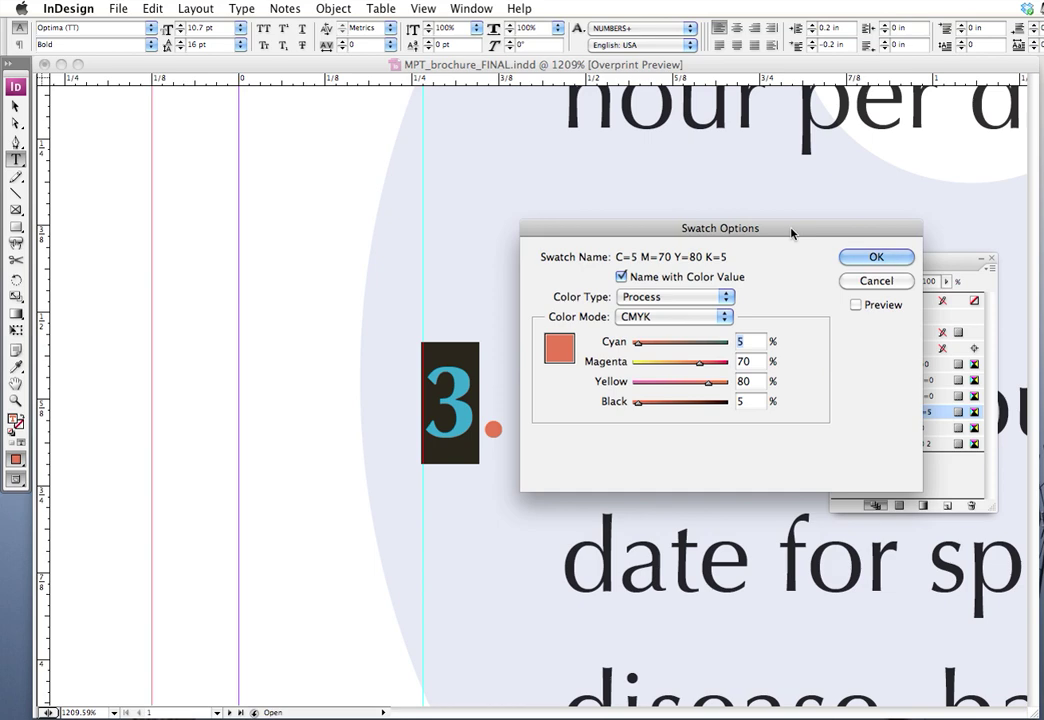
type("0")
key("Tab")
key("Tab")
key("Tab")
type("0")
left_click(866, 258)
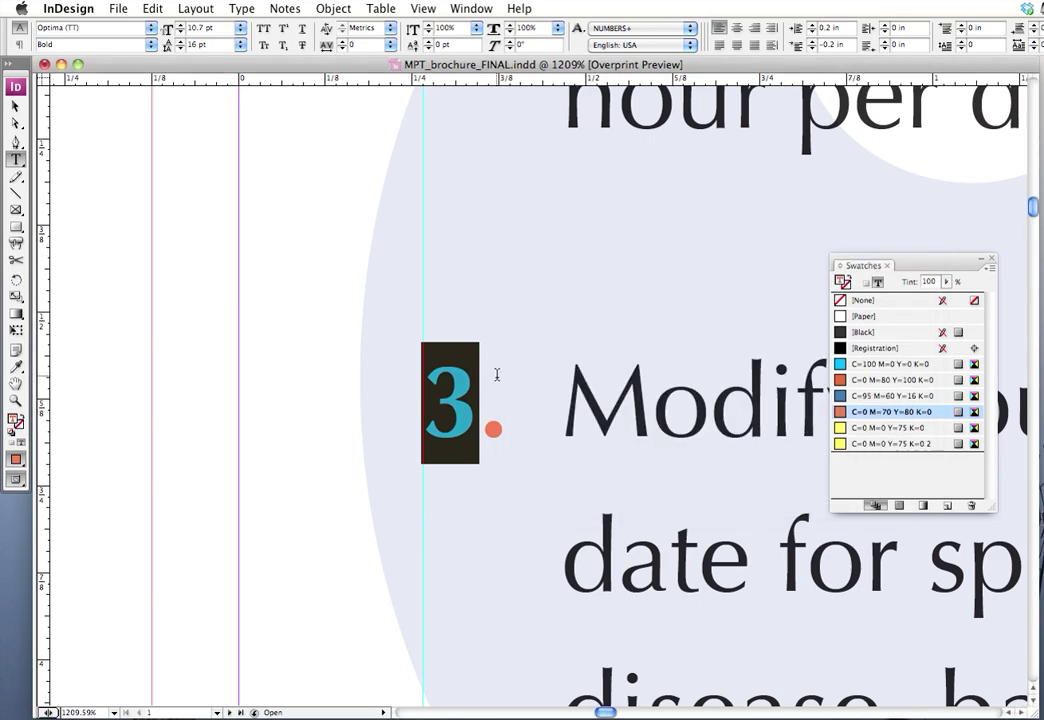
Step: Deselect the numeral and review the edited orange across the first panel's numbered list
key("Left")
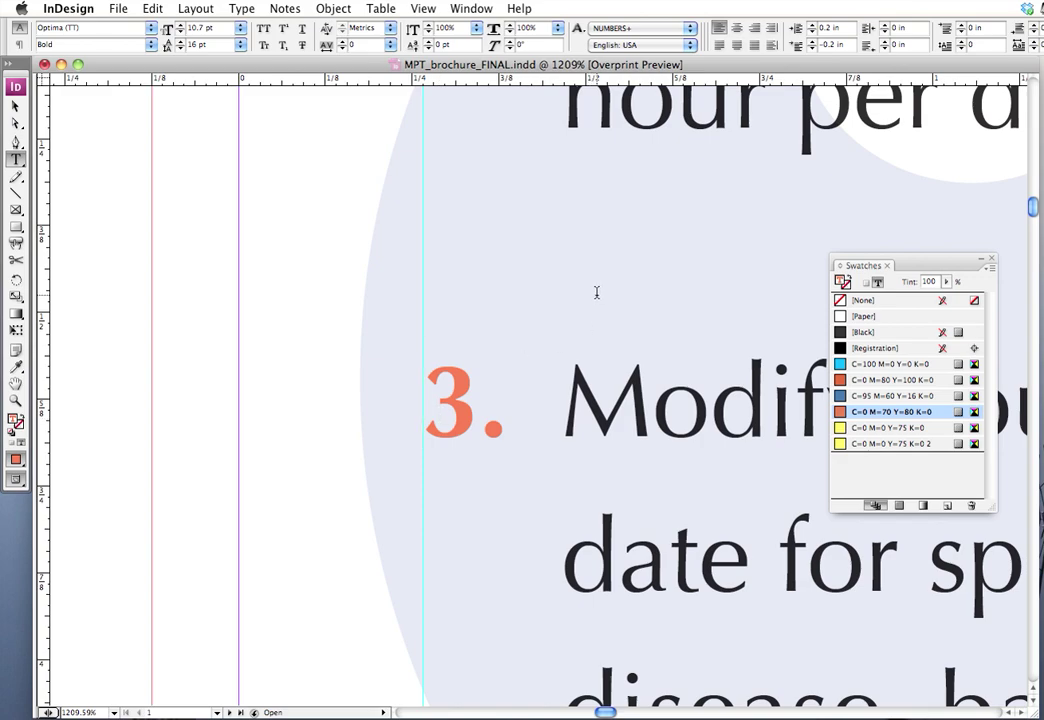
scroll(596, 294, "down", 5)
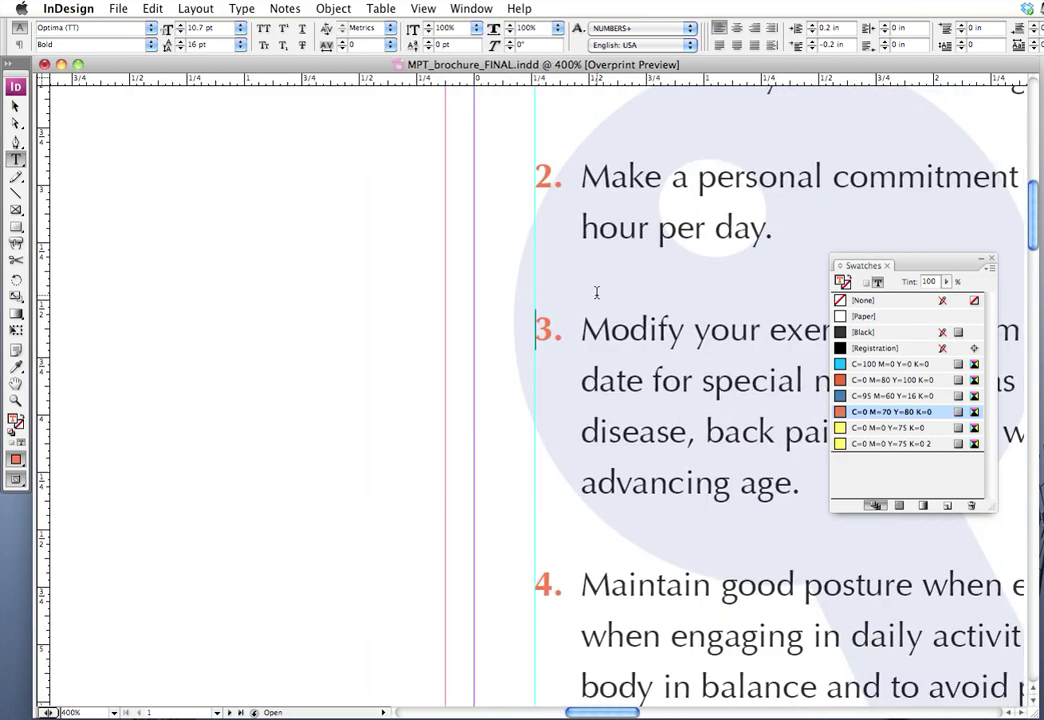
scroll(596, 292, "down", 2)
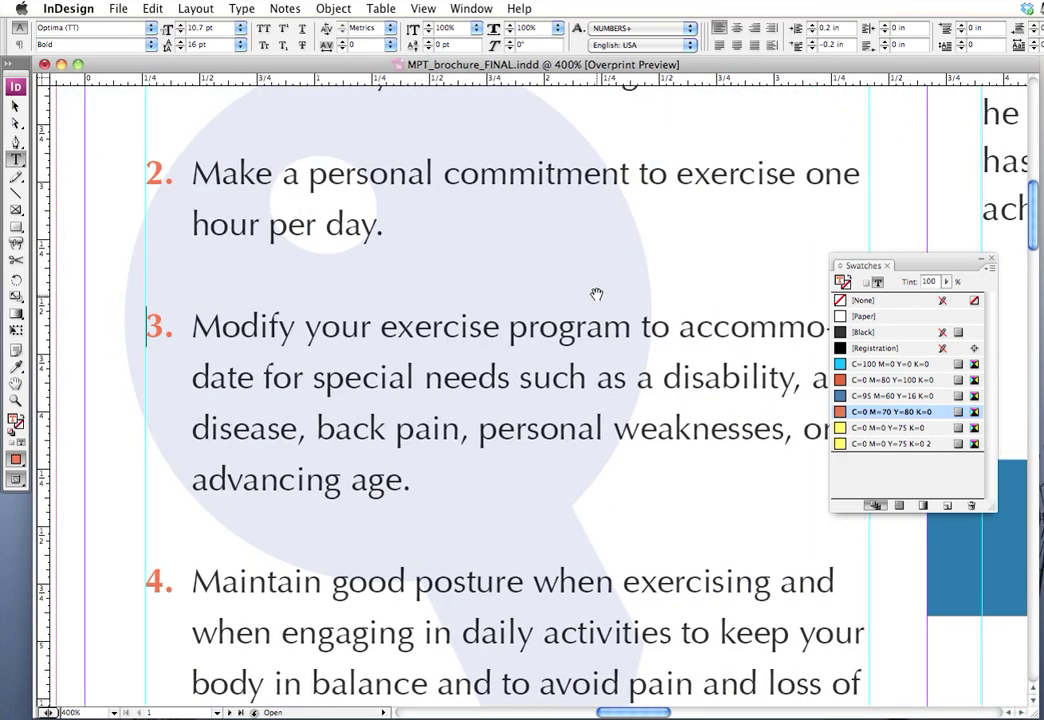
scroll(596, 294, "right", 3)
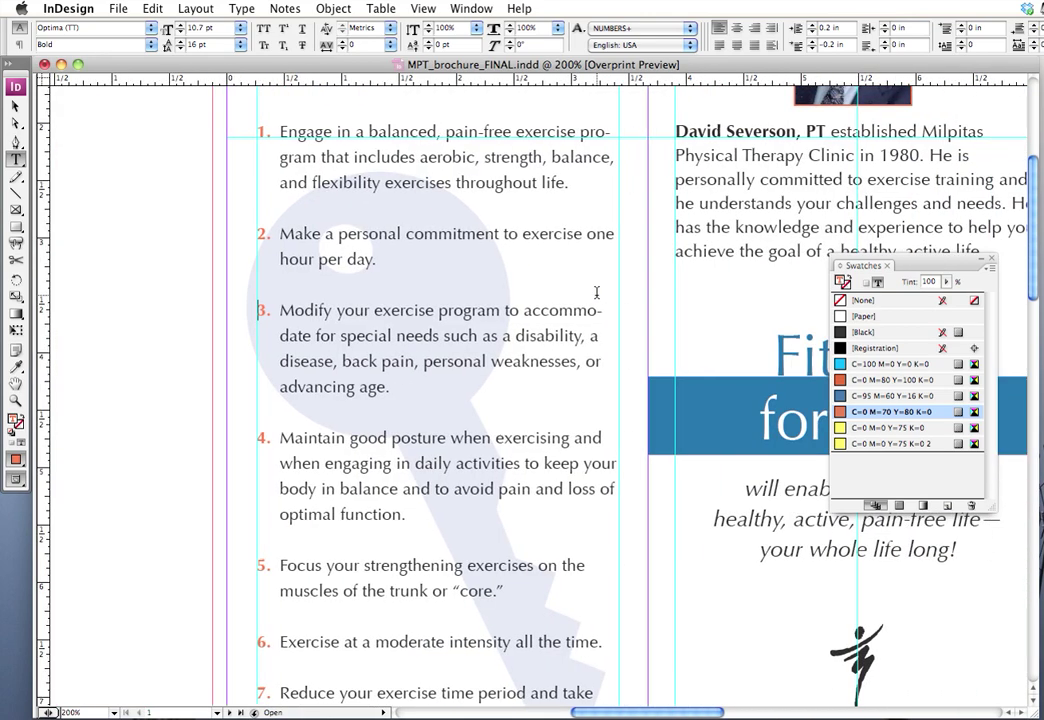